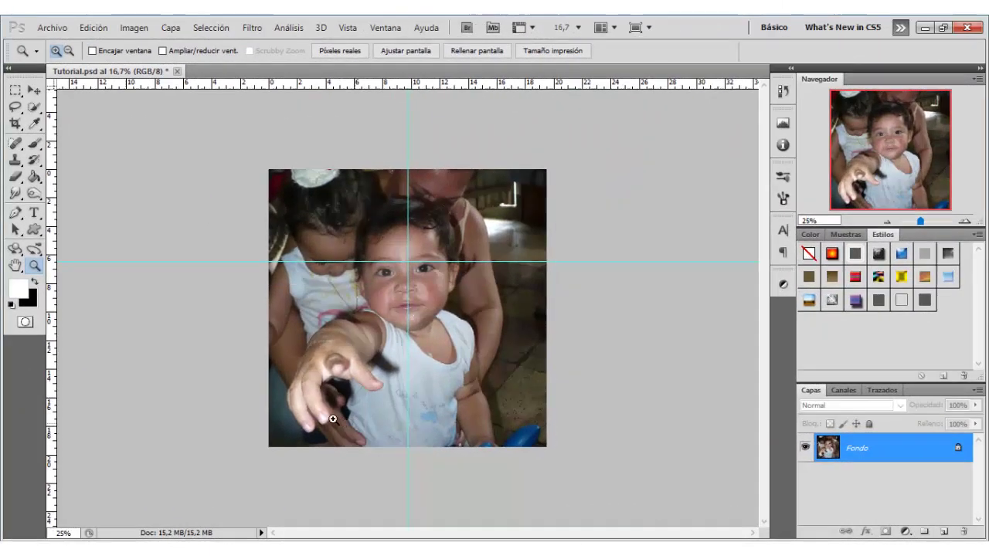
# Step: Magnify the view step by step to 100% on the baby's outstretched fingertips
pyautogui.click(329, 418)
pyautogui.click(287, 468)
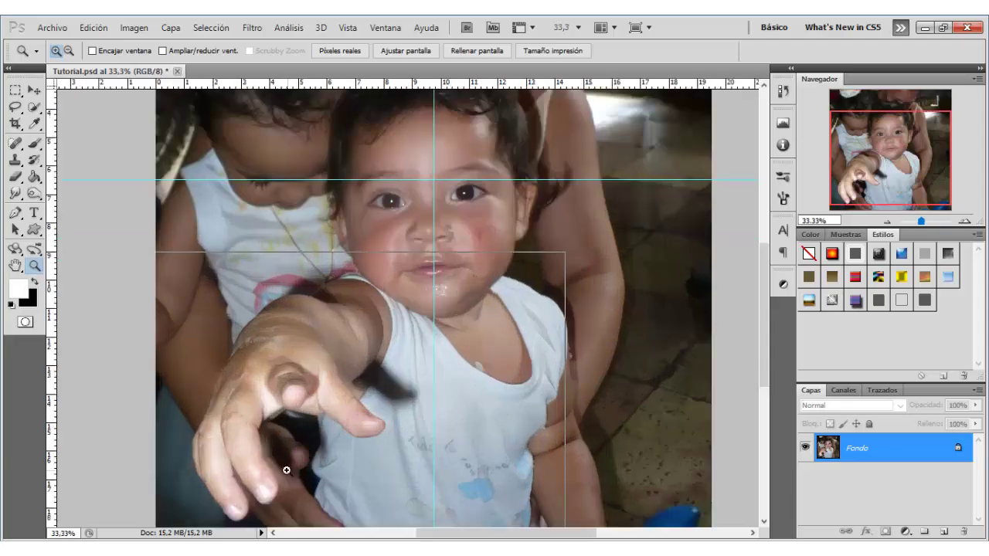
pyautogui.click(280, 469)
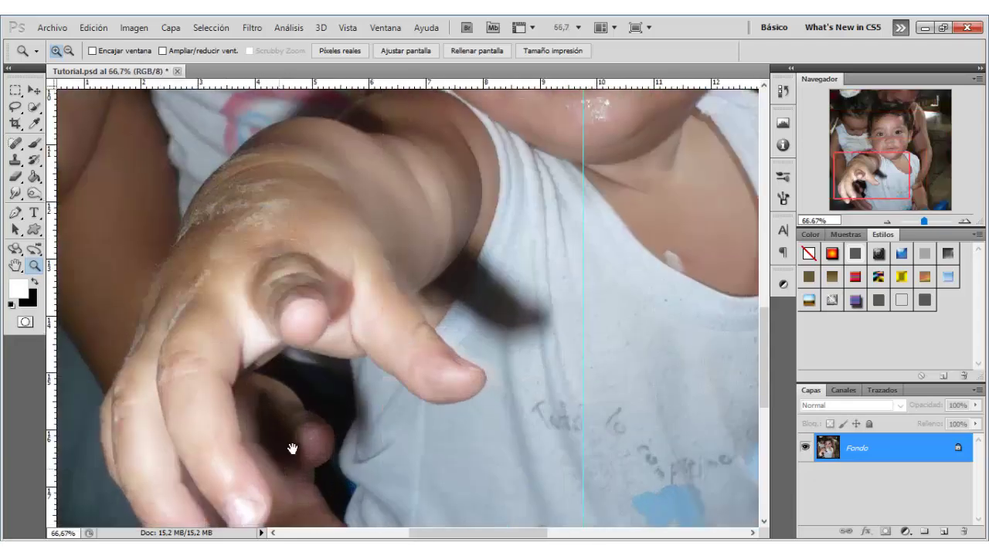
pyautogui.click(291, 448)
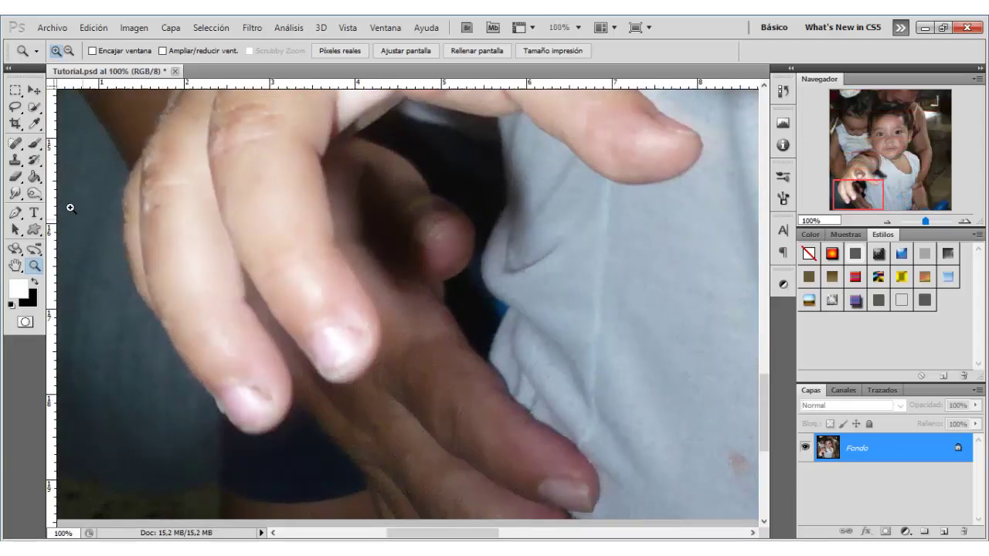
# Step: Start a pen path with curved anchors around the baby's fingertips
pyautogui.click(14, 213)
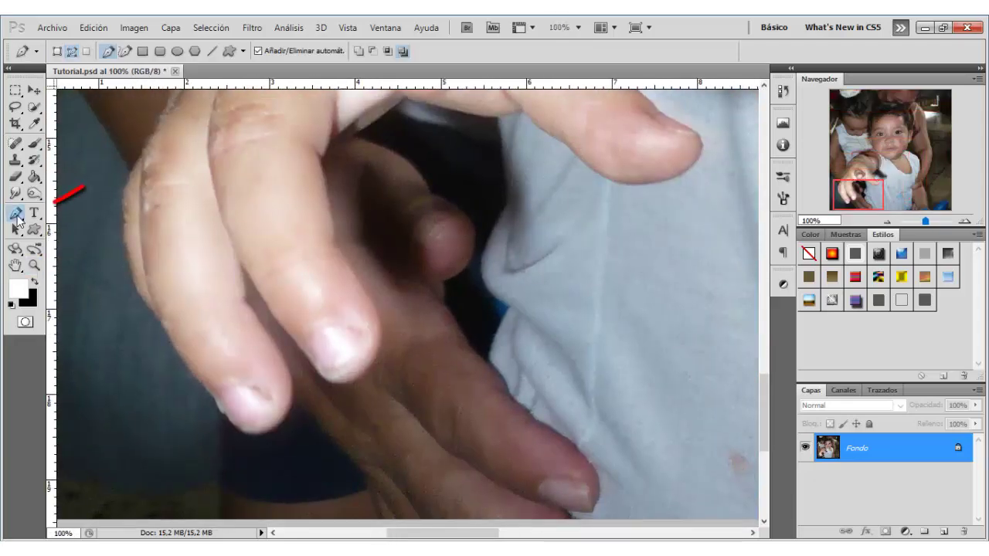
pyautogui.click(375, 316)
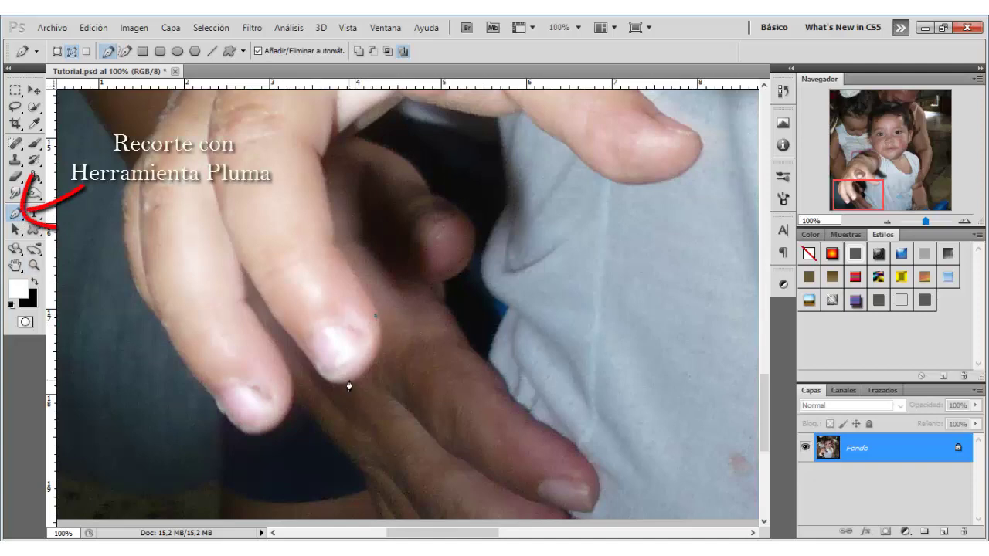
pyautogui.moveTo(380, 355); pyautogui.dragTo(373, 370)
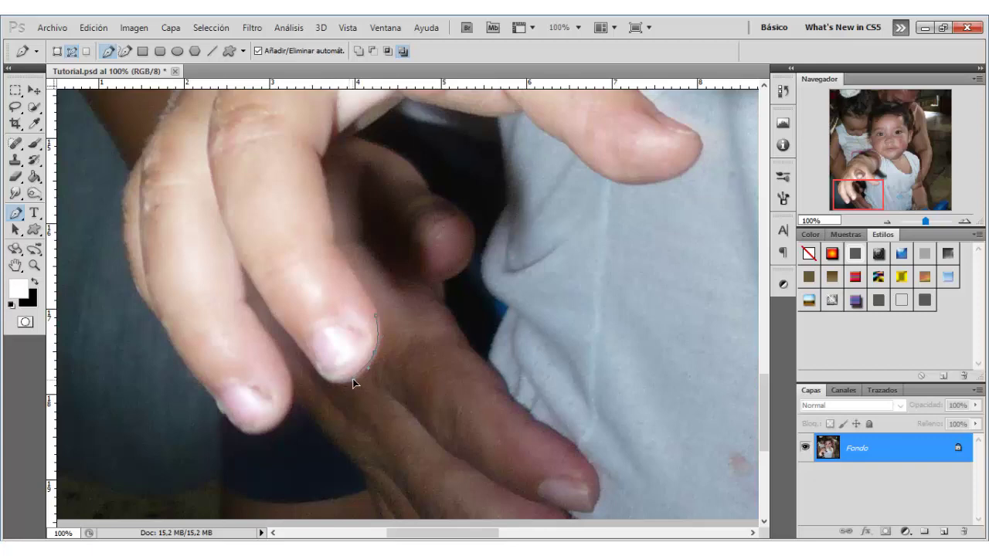
pyautogui.moveTo(317, 377); pyautogui.dragTo(307, 358)
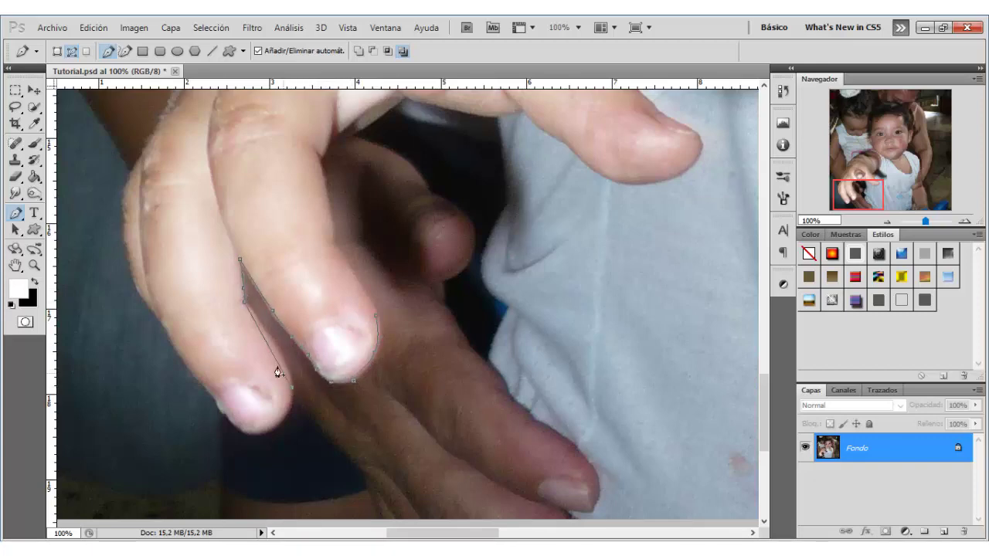
pyautogui.moveTo(328, 420); pyautogui.dragTo(336, 280)
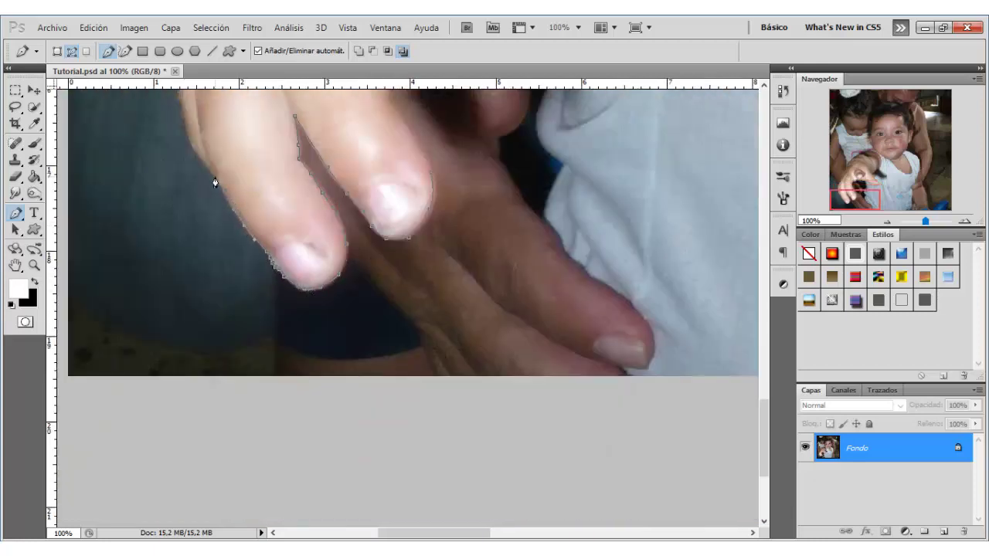
# Step: Continue the path over the back of the hand, wrist and shoulder toward the ear
pyautogui.moveTo(217, 186); pyautogui.dragTo(256, 378)
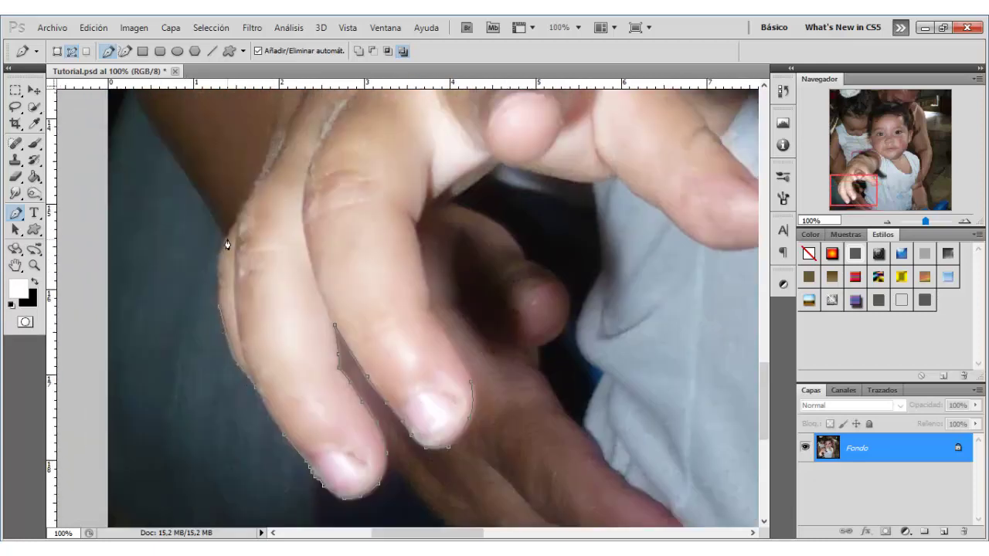
pyautogui.moveTo(268, 148); pyautogui.dragTo(282, 234)
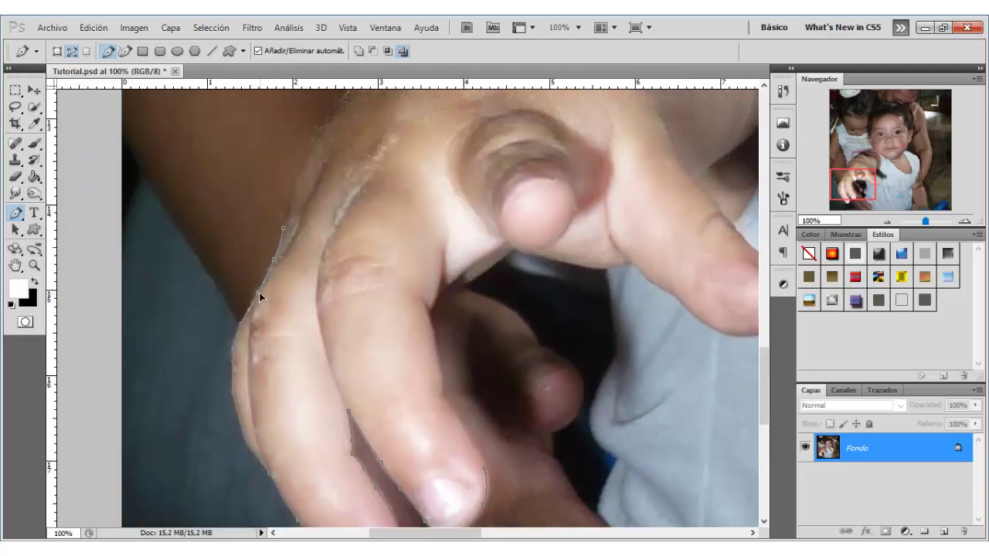
pyautogui.moveTo(260, 297); pyautogui.dragTo(234, 396)
pyautogui.moveTo(312, 240); pyautogui.dragTo(334, 270)
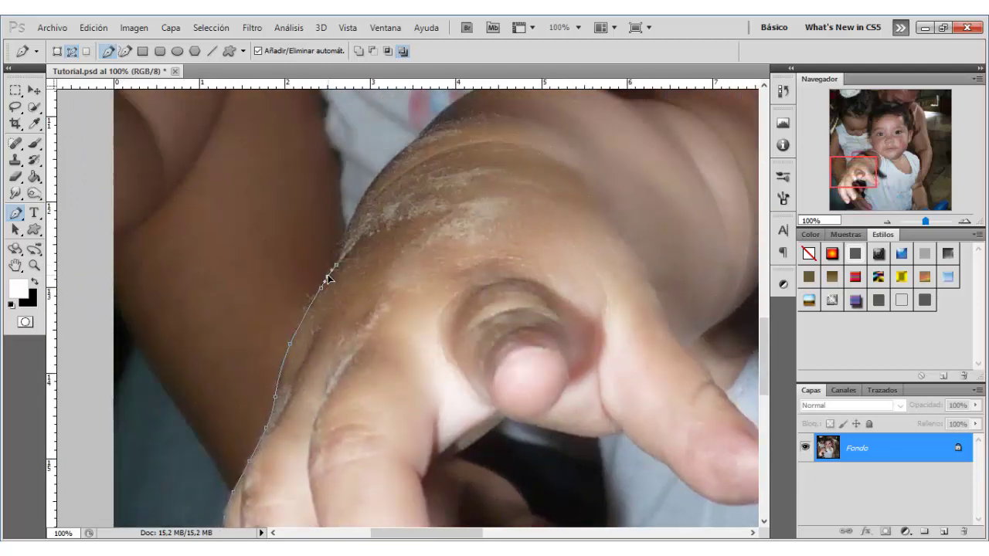
pyautogui.moveTo(363, 200); pyautogui.dragTo(275, 408)
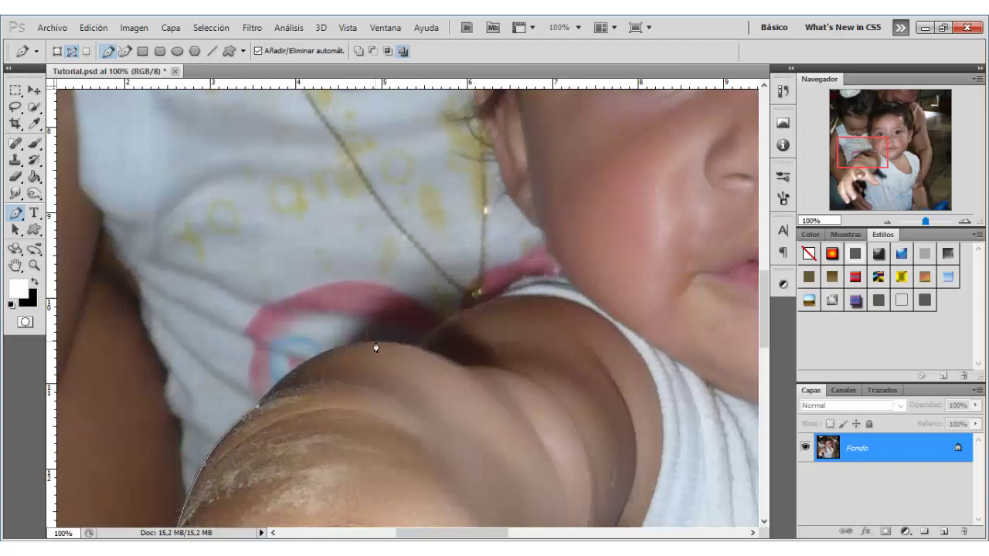
pyautogui.moveTo(377, 342); pyautogui.dragTo(312, 363)
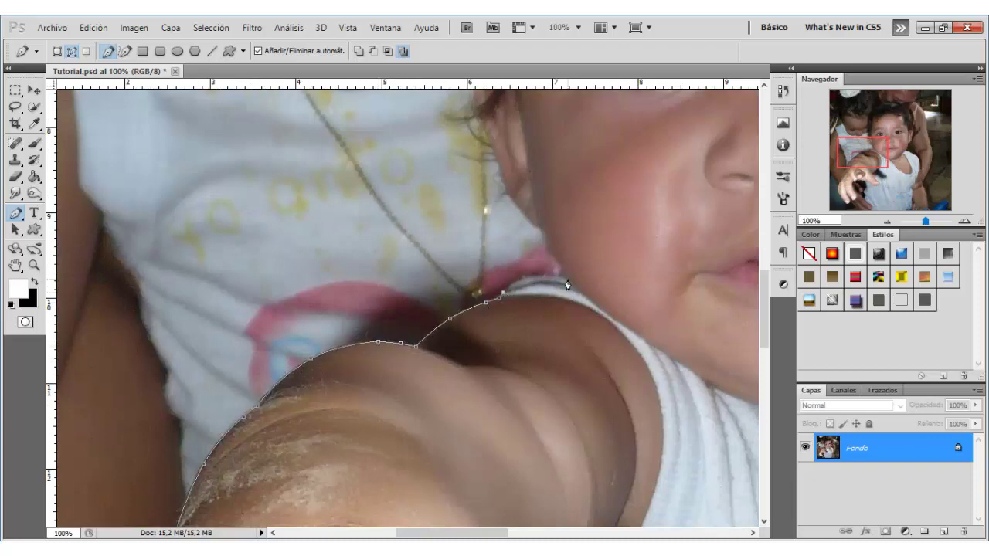
pyautogui.moveTo(532, 278); pyautogui.dragTo(559, 339)
pyautogui.moveTo(516, 287)
pyautogui.mouseDown()
pyautogui.moveTo(332, 276)
pyautogui.moveTo(574, 190)
pyautogui.moveTo(523, 230)
pyautogui.moveTo(509, 212)
pyautogui.mouseUp()
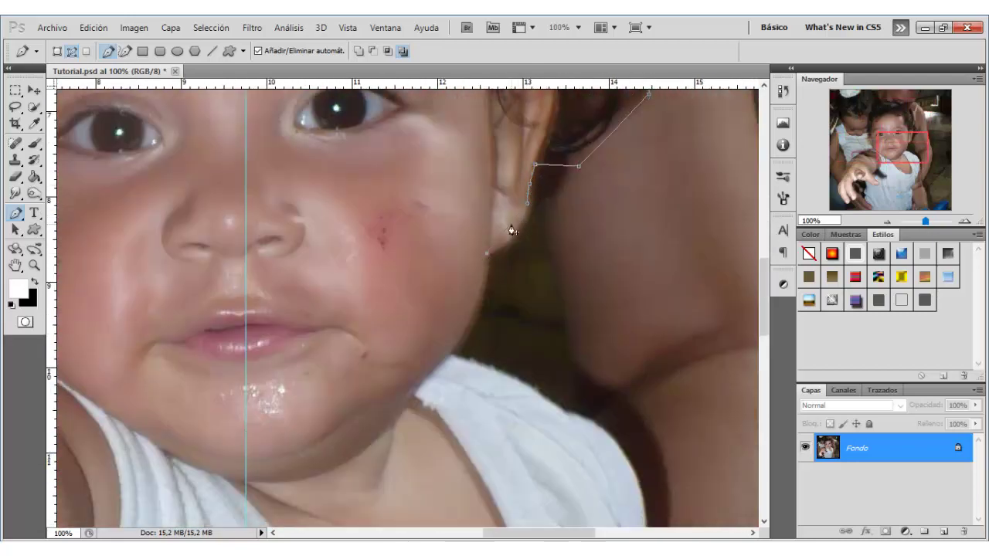
# Step: Extend the outline from the chin down the shirt and right arm to its bottom
pyautogui.moveTo(526, 217); pyautogui.dragTo(586, 217)
pyautogui.moveTo(645, 268); pyautogui.dragTo(494, 180)
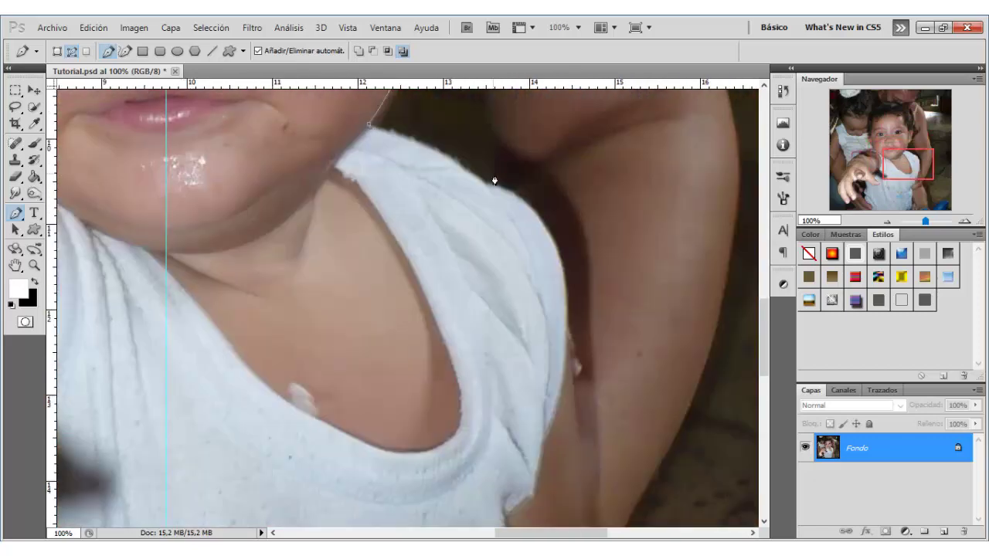
pyautogui.moveTo(433, 147); pyautogui.dragTo(291, 172)
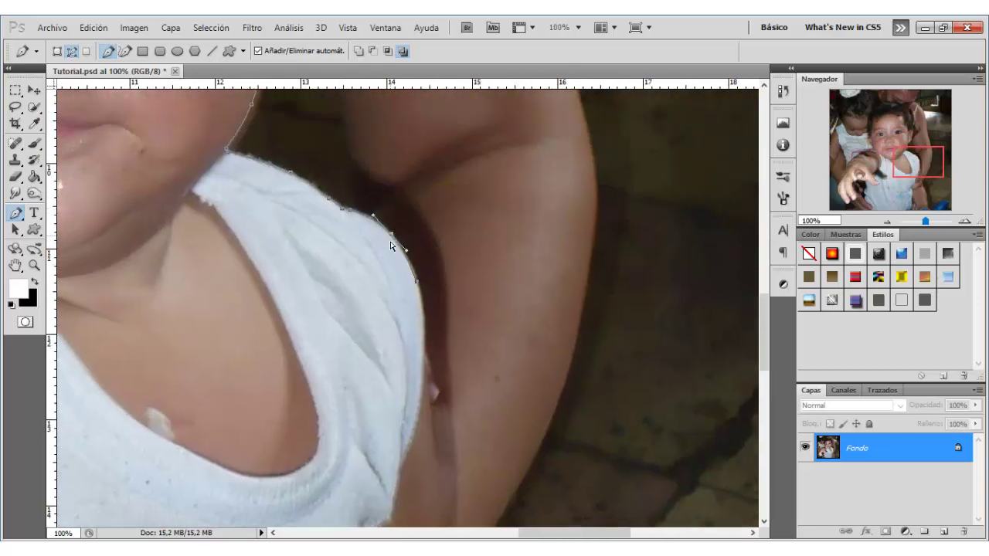
pyautogui.scroll(-5, 391, 246)
pyautogui.click(436, 247)
pyautogui.click(437, 293)
pyautogui.moveTo(467, 383)
pyautogui.mouseDown()
pyautogui.moveTo(448, 369)
pyautogui.moveTo(473, 319)
pyautogui.mouseUp()
pyautogui.scroll(-3, 456, 363)
pyautogui.click(468, 380)
pyautogui.scroll(-3, 468, 380)
pyautogui.scroll(-3, 473, 319)
pyautogui.click(490, 271)
# Step: Run the path along the photo's bottom edge and up the shirt, closing it at the hand
pyautogui.click(314, 269)
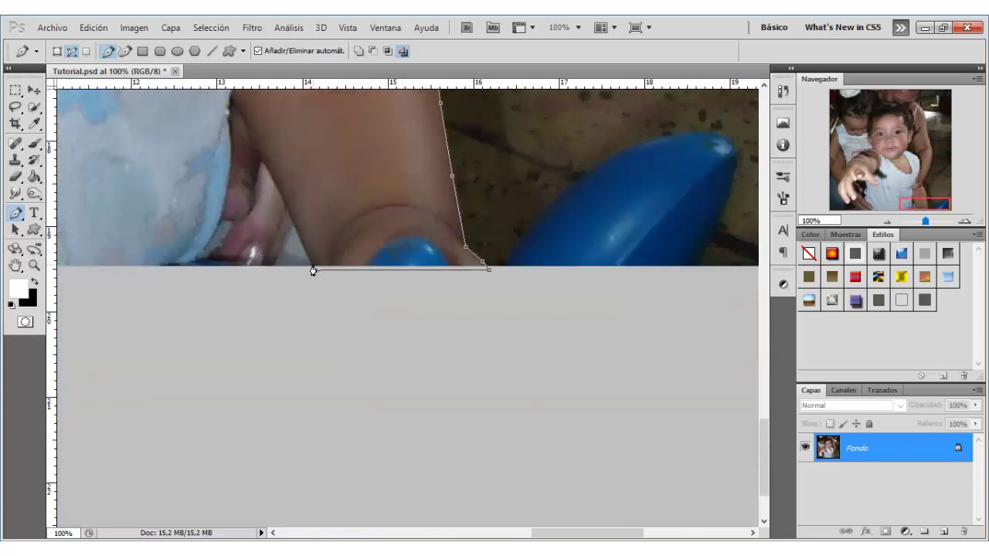
pyautogui.scroll(3, 355, 229)
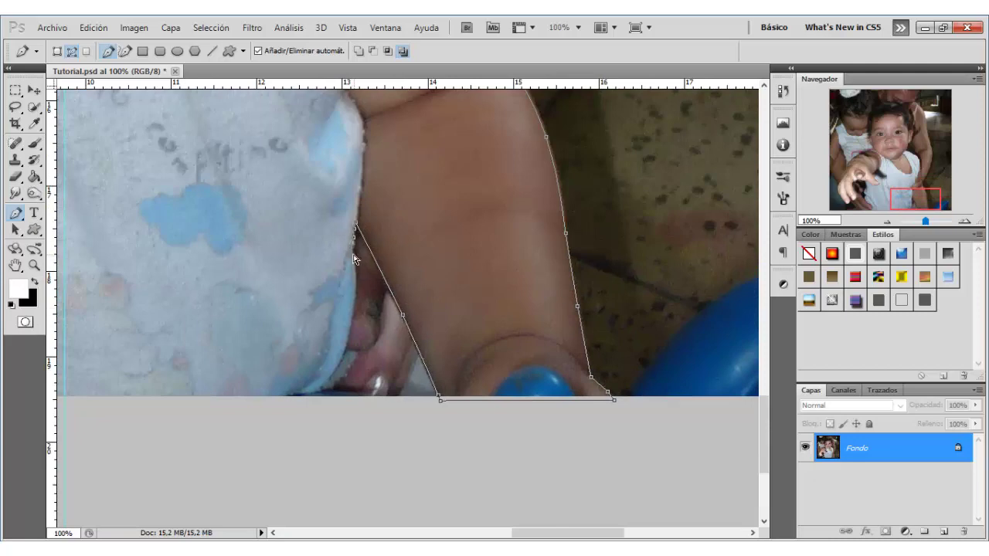
pyautogui.hscroll(-10, 307, 405)
pyautogui.scroll(1, 307, 405)
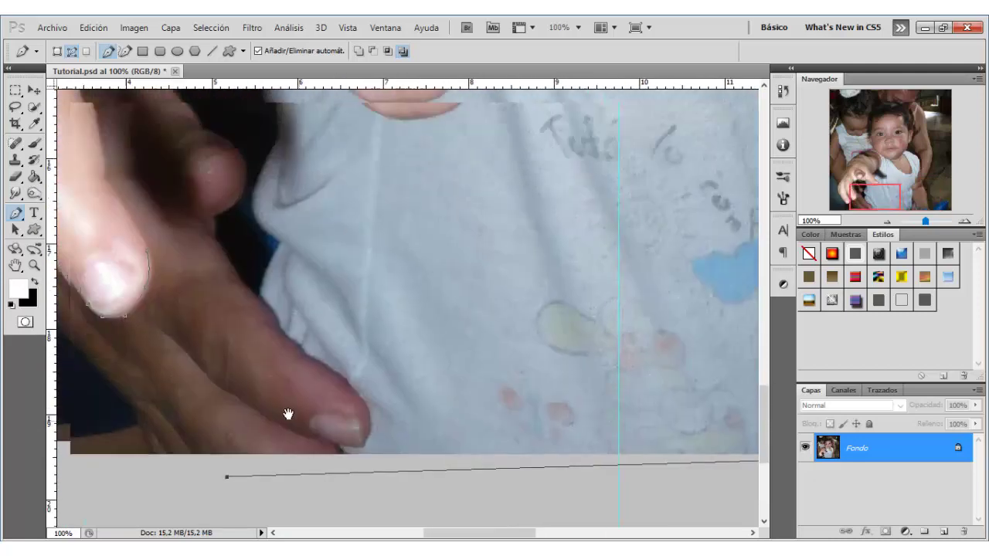
pyautogui.click(243, 467)
pyautogui.moveTo(256, 322); pyautogui.dragTo(263, 277)
pyautogui.scroll(4, 257, 321)
pyautogui.hscroll(-2, 334, 345)
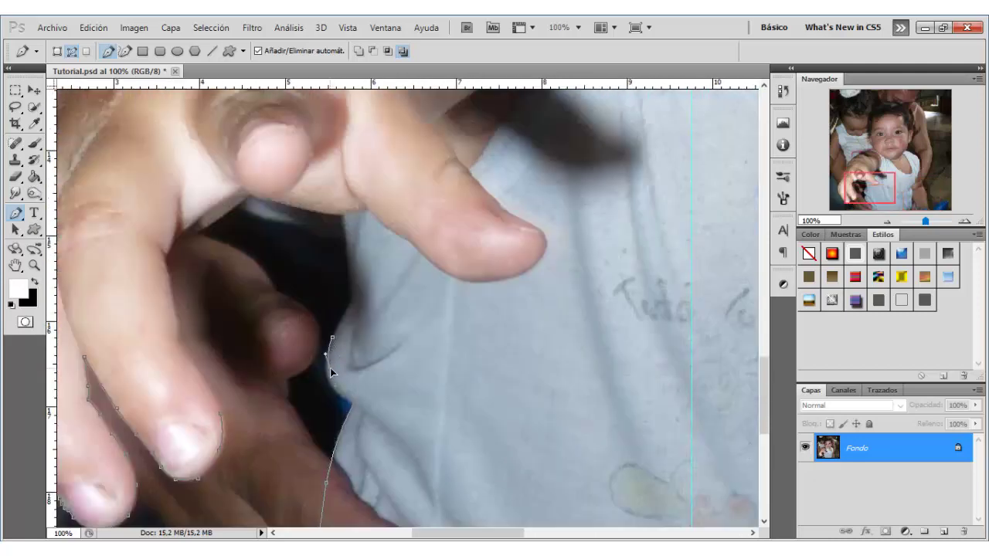
pyautogui.moveTo(353, 302); pyautogui.dragTo(350, 247)
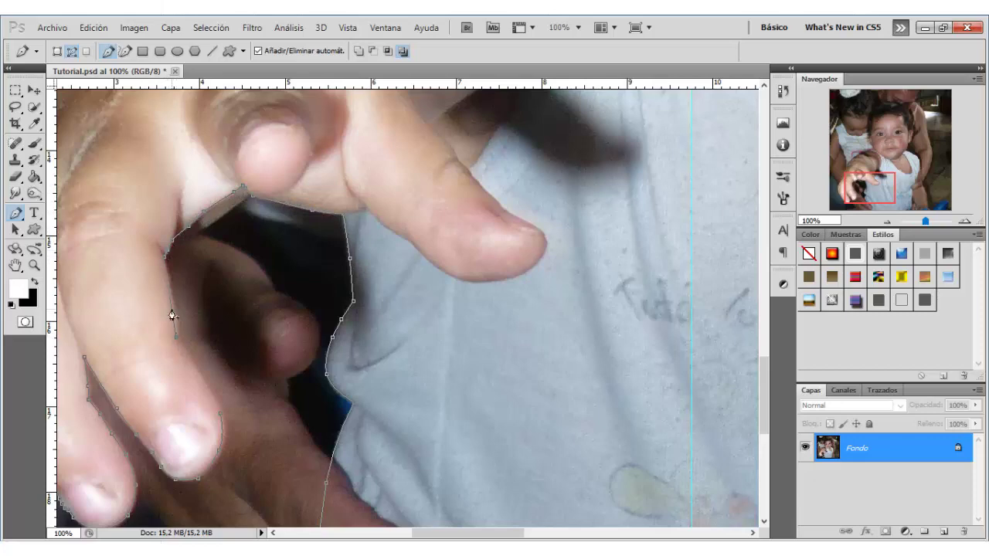
pyautogui.click(220, 417)
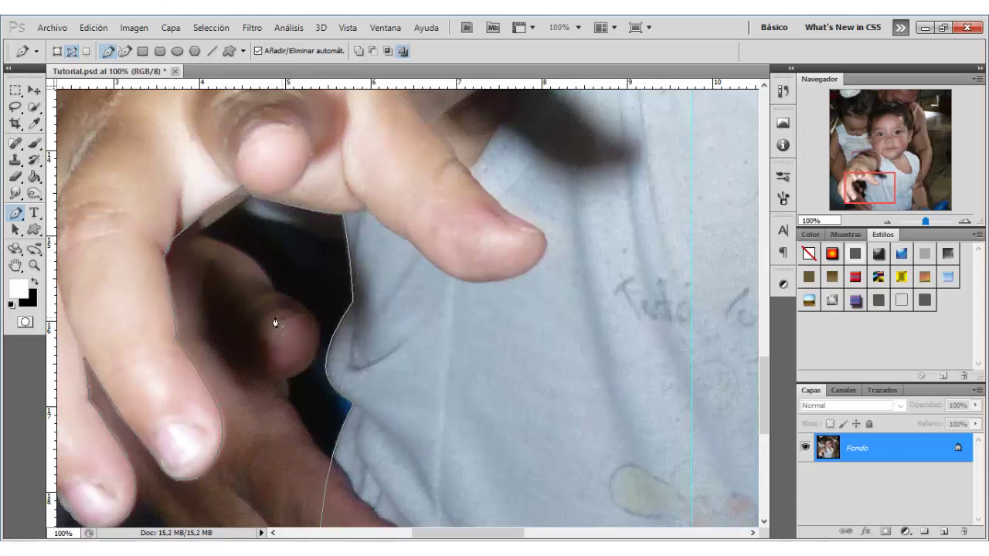
pyautogui.click(34, 266)
# Step: Zoom out and convert the closed pen path into a selection
pyautogui.rightClick(220, 256)
pyautogui.click(254, 268)
pyautogui.rightClick(426, 309)
pyautogui.click(503, 384)
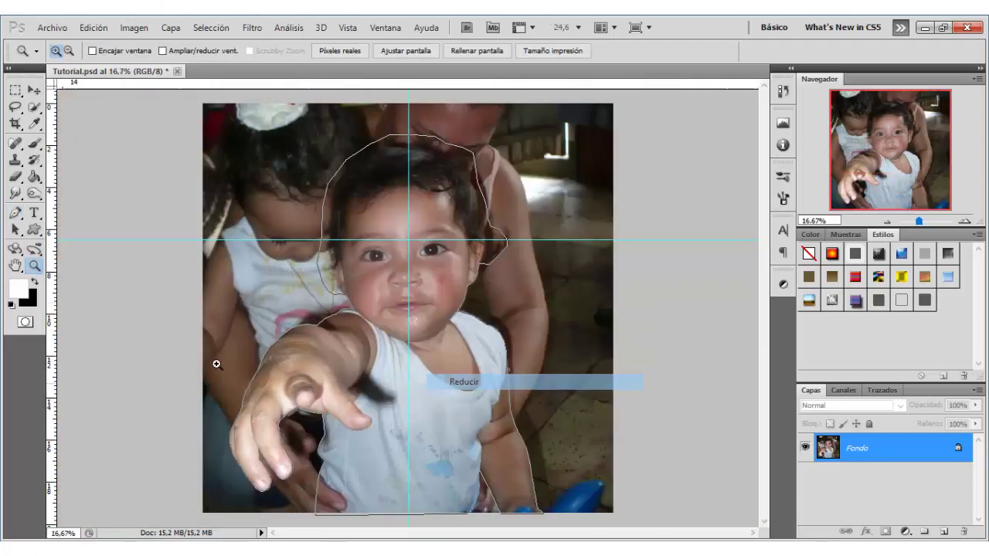
pyautogui.click(15, 213)
pyautogui.rightClick(397, 276)
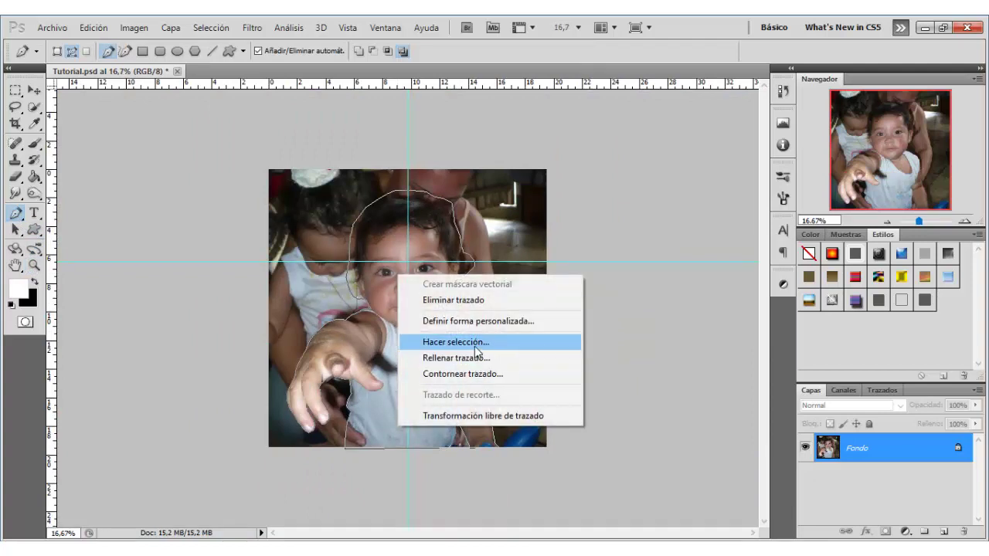
pyautogui.click(474, 346)
pyautogui.click(581, 170)
pyautogui.hotkey('ctrl', '+')
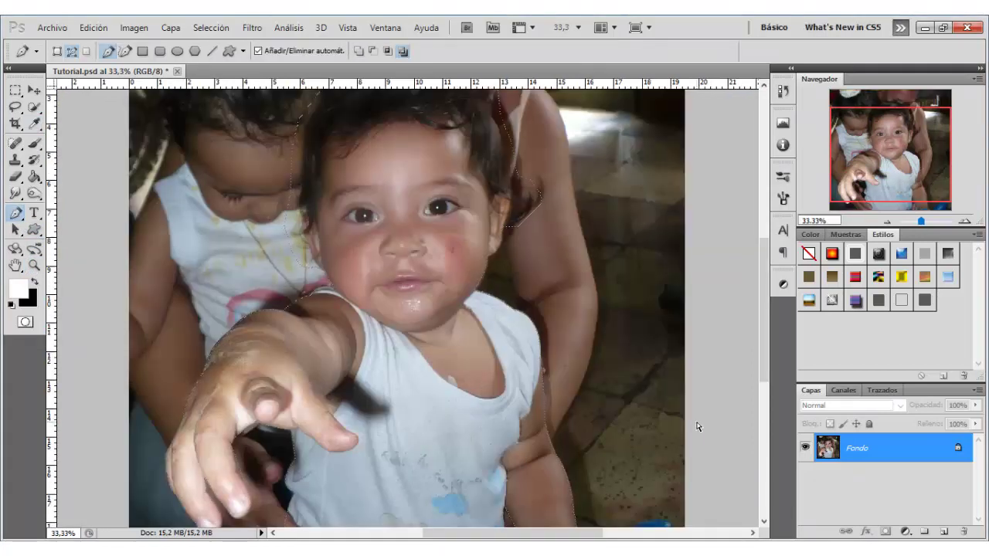
# Step: Copy the baby to Capa 1 above a white layer and load Capa 1's outline
pyautogui.hotkey('ctrl', 'j')
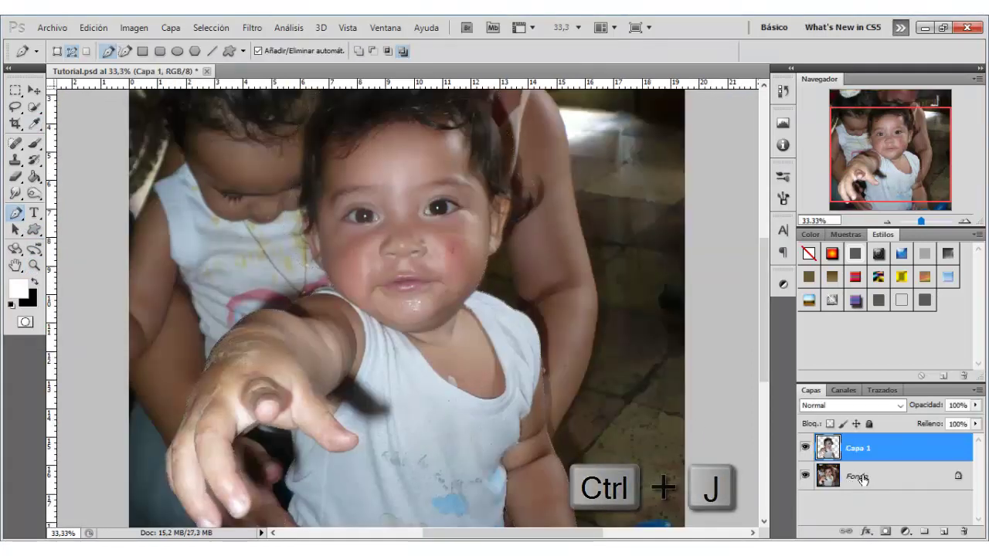
pyautogui.click(894, 479)
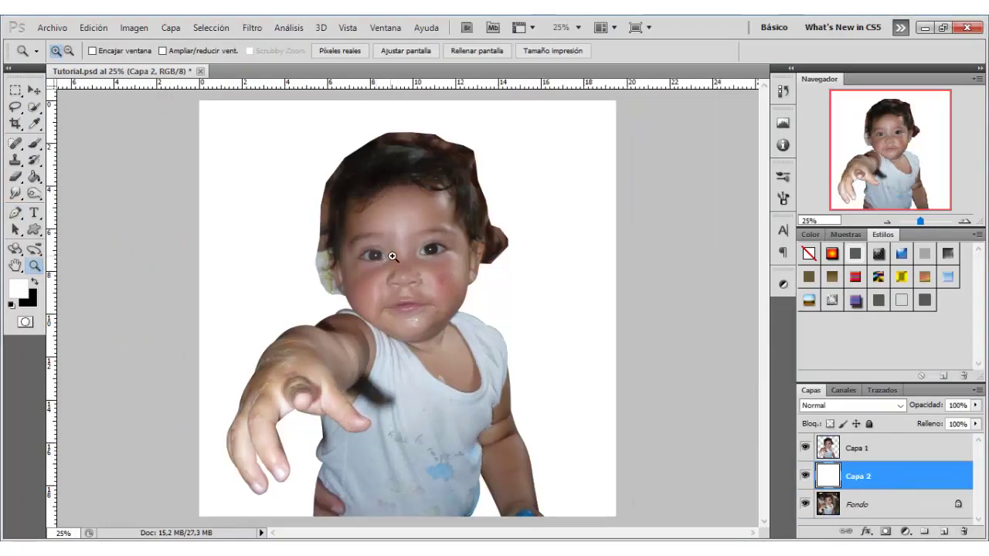
pyautogui.click(374, 254)
pyautogui.click(371, 239)
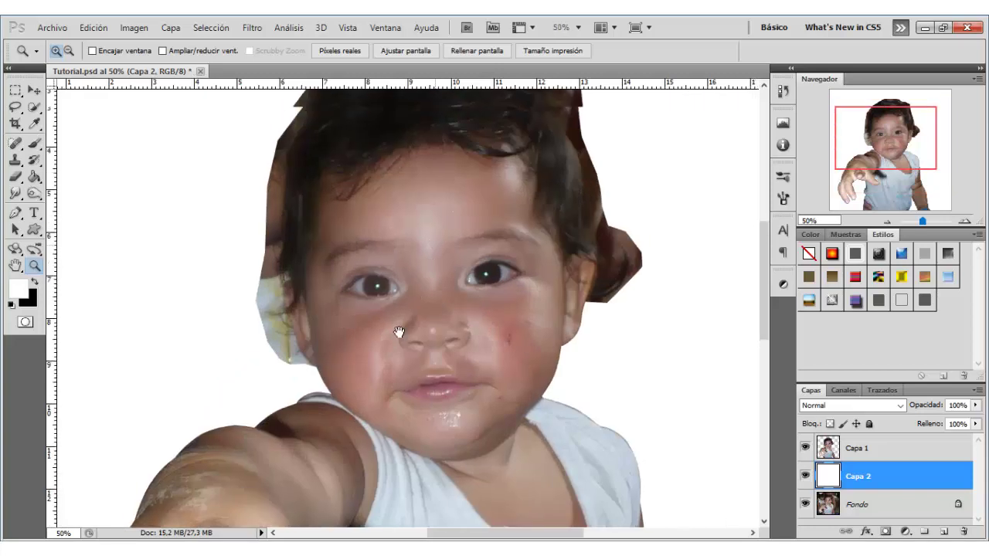
pyautogui.keyDown('ctrl'); pyautogui.click(828, 448); pyautogui.keyUp('ctrl')
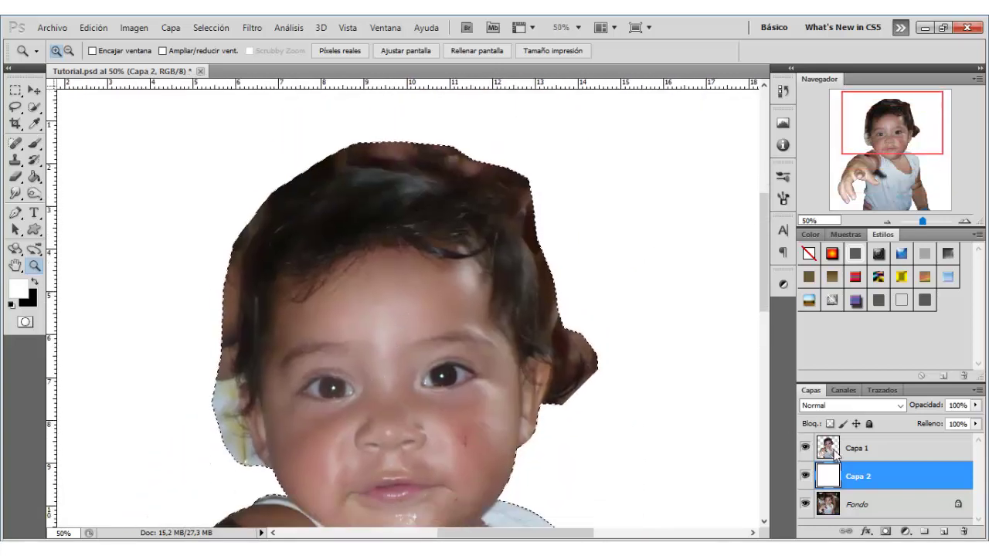
# Step: Set the Refine Edge brush size to 138 and apply the refinement to the selection
pyautogui.click(14, 89)
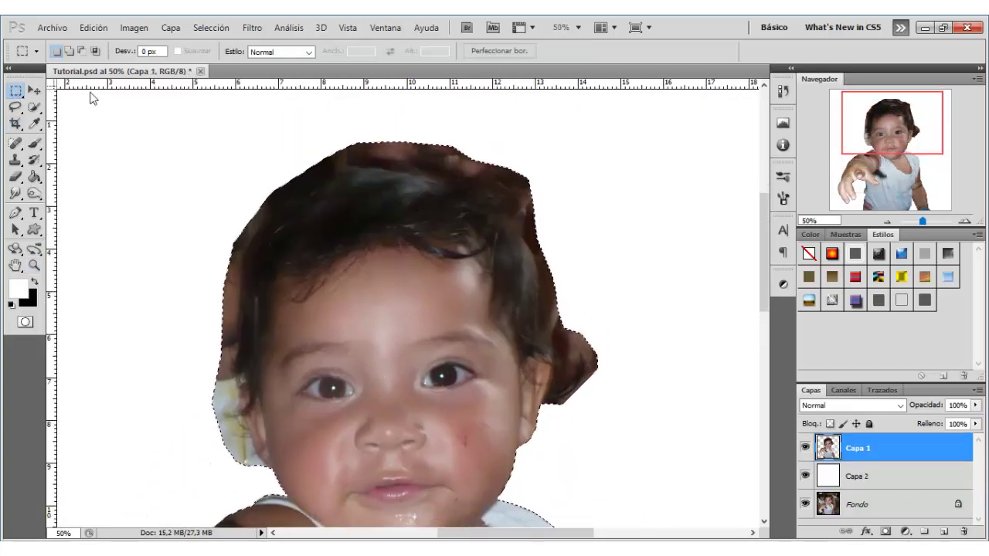
pyautogui.click(478, 58)
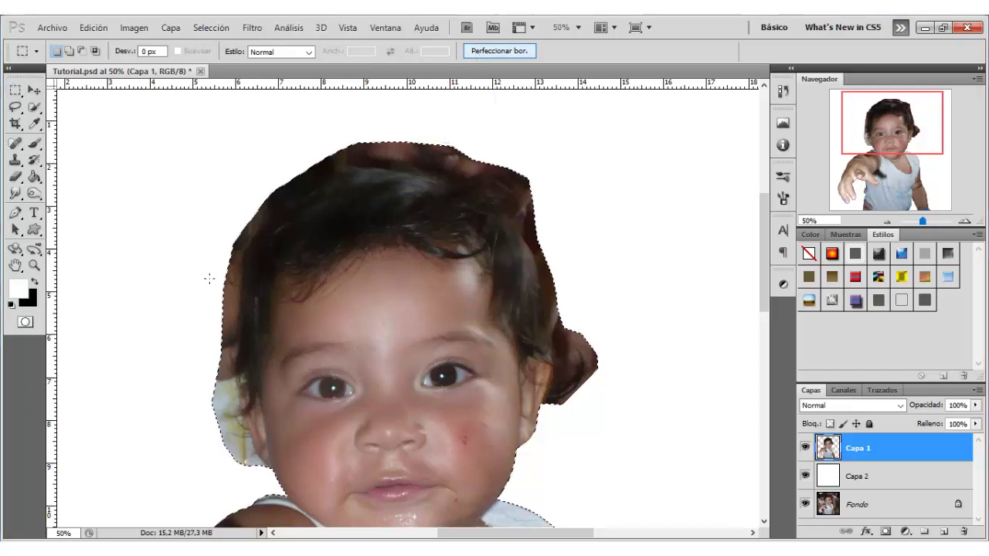
pyautogui.moveTo(103, 56); pyautogui.dragTo(183, 119)
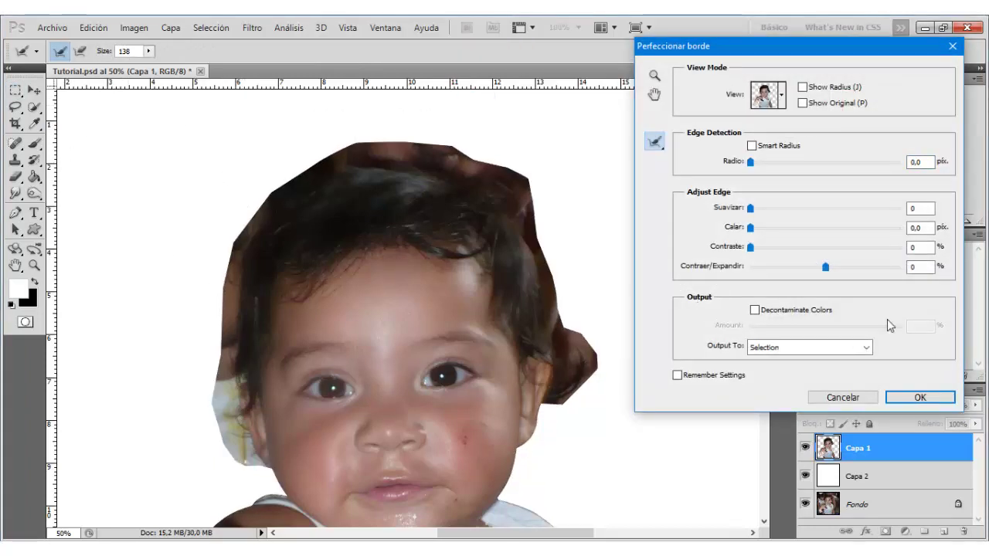
pyautogui.click(875, 402)
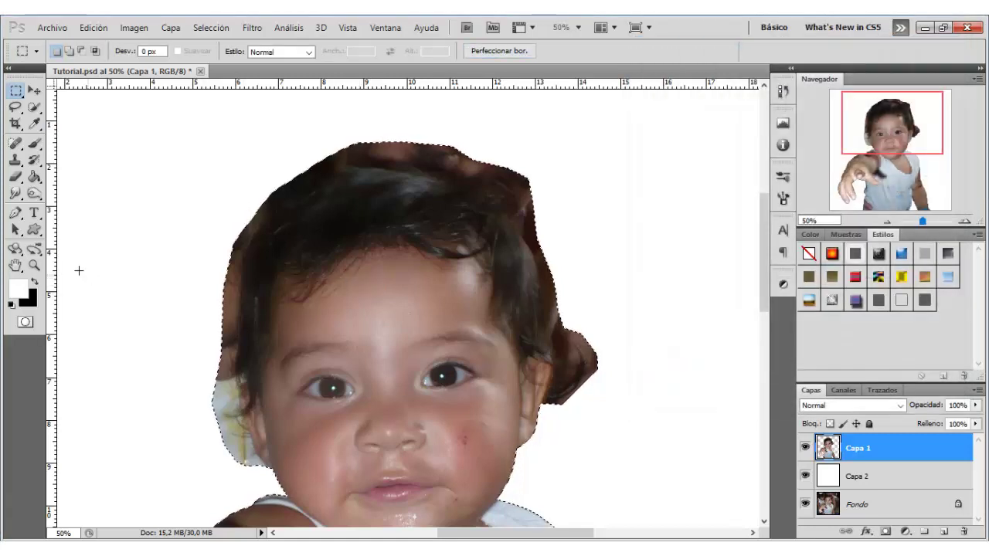
# Step: Brush the hair edges in Refine Edge with Decontaminate Colors, outputting a new masked layer
pyautogui.click(491, 51)
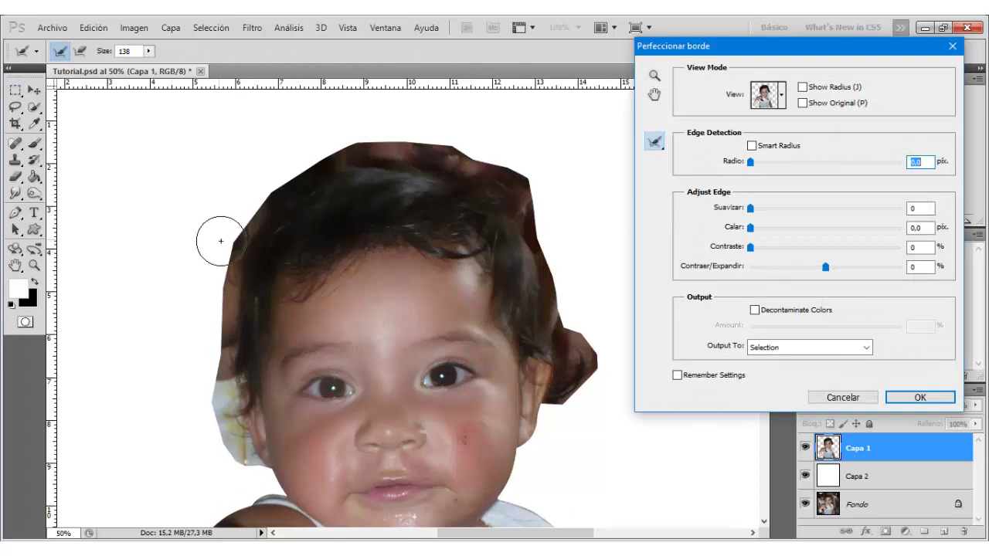
pyautogui.moveTo(221, 257)
pyautogui.mouseDown()
pyautogui.moveTo(206, 376)
pyautogui.moveTo(221, 377)
pyautogui.moveTo(221, 441)
pyautogui.mouseUp()
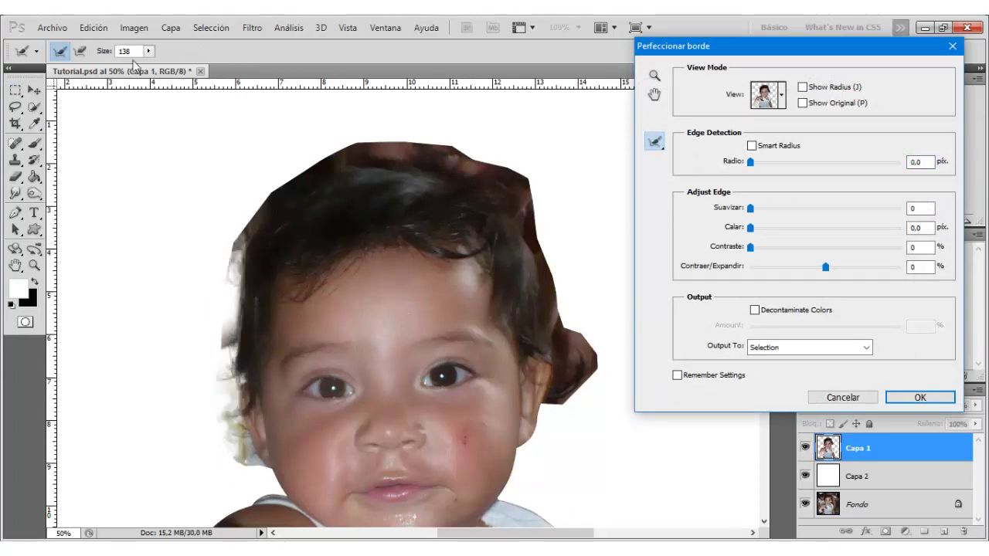
pyautogui.moveTo(102, 51); pyautogui.dragTo(101, 54)
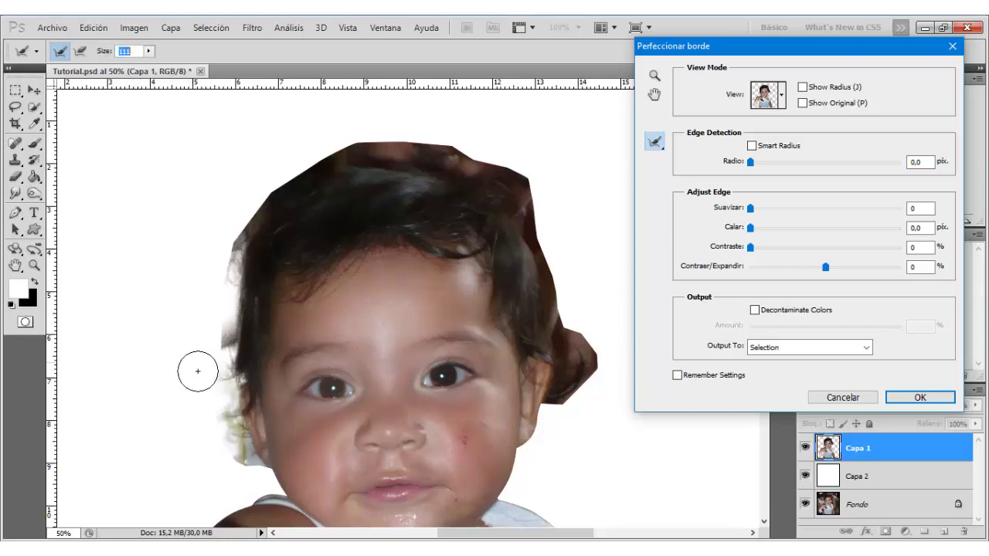
pyautogui.moveTo(203, 382)
pyautogui.mouseDown()
pyautogui.moveTo(242, 466)
pyautogui.moveTo(193, 399)
pyautogui.mouseUp()
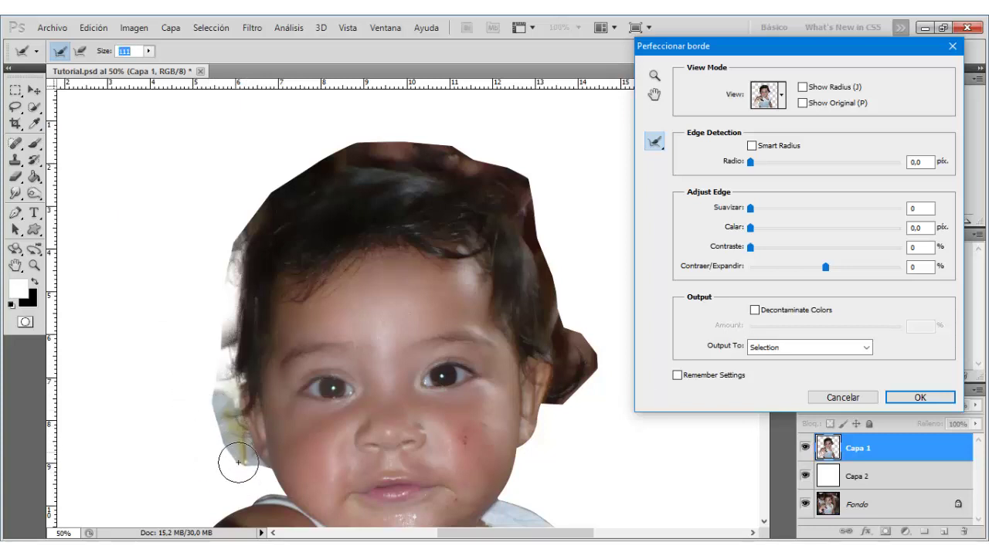
pyautogui.moveTo(239, 459)
pyautogui.mouseDown()
pyautogui.moveTo(210, 360)
pyautogui.moveTo(280, 160)
pyautogui.mouseUp()
pyautogui.moveTo(415, 149)
pyautogui.mouseDown()
pyautogui.moveTo(521, 163)
pyautogui.moveTo(569, 309)
pyautogui.moveTo(596, 328)
pyautogui.moveTo(563, 404)
pyautogui.moveTo(574, 327)
pyautogui.moveTo(543, 217)
pyautogui.moveTo(382, 145)
pyautogui.moveTo(278, 172)
pyautogui.moveTo(216, 269)
pyautogui.moveTo(210, 359)
pyautogui.mouseUp()
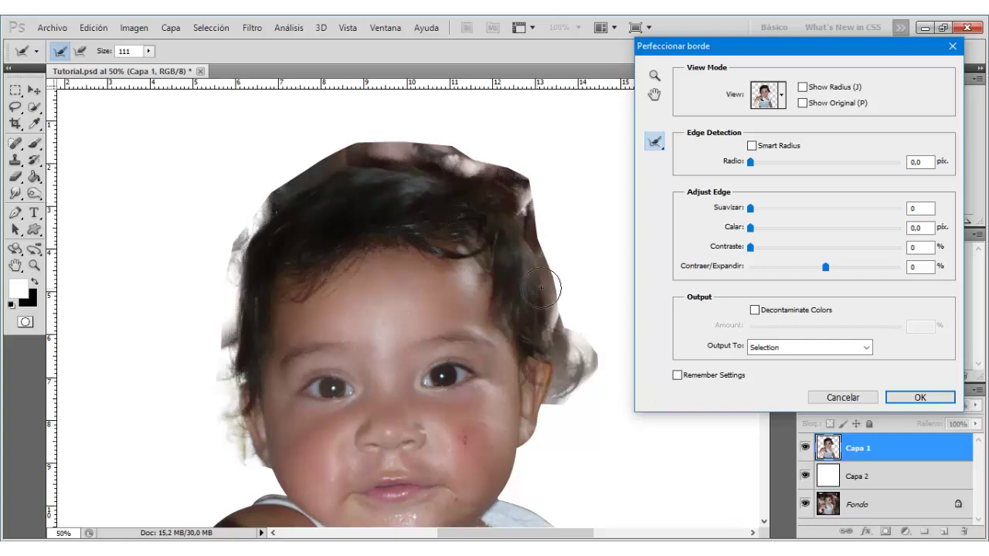
pyautogui.click(755, 309)
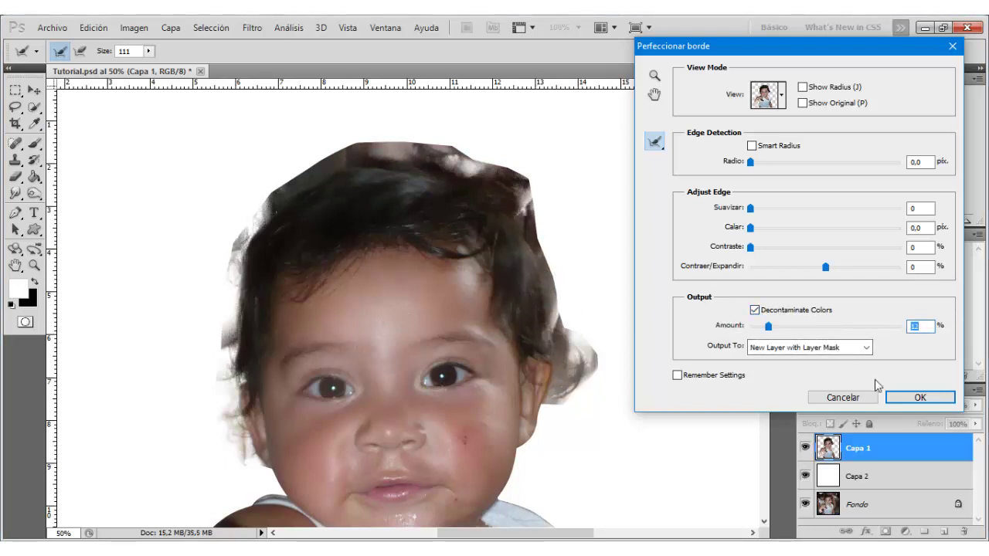
pyautogui.click(918, 397)
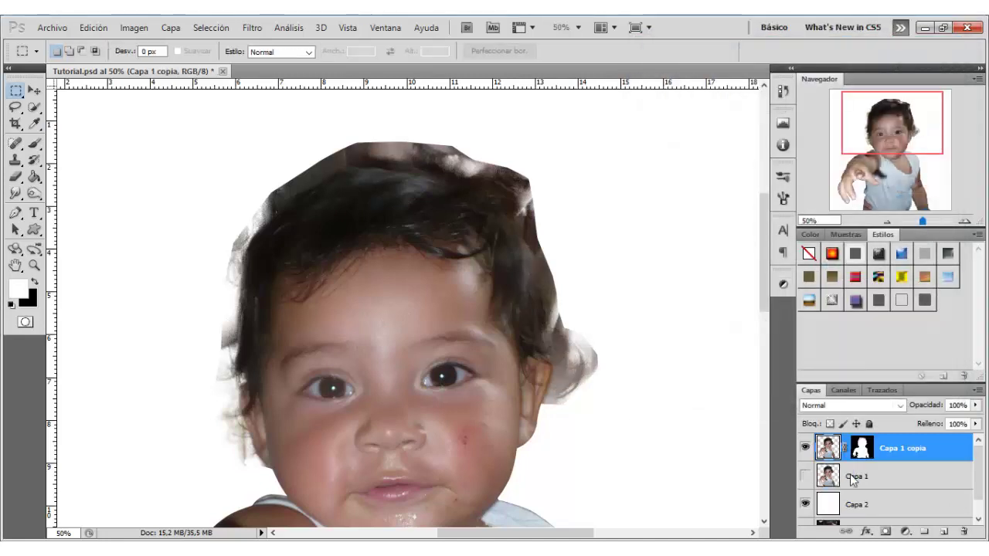
# Step: Convert Capa 1 copia to a smart object, then rasterize it
pyautogui.rightClick(896, 453)
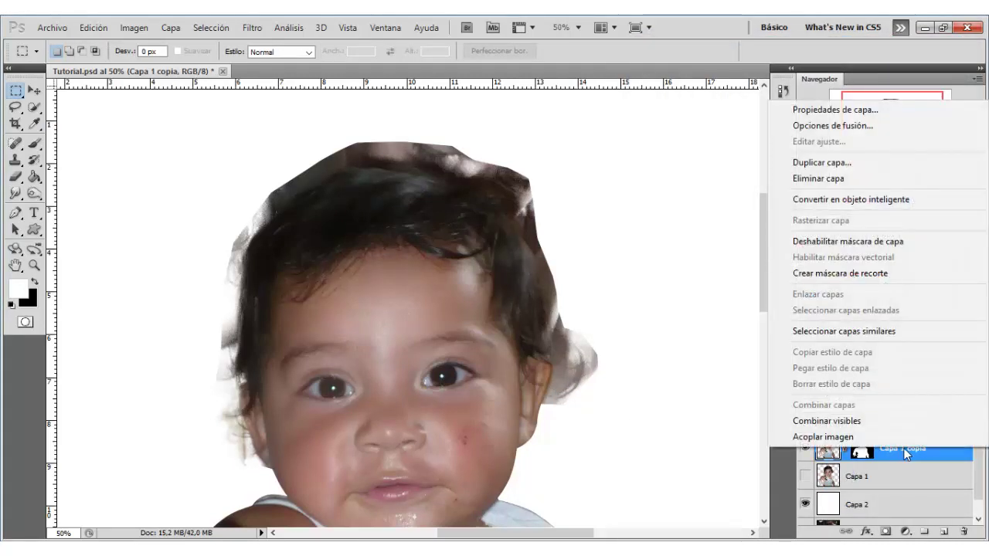
pyautogui.click(888, 200)
pyautogui.rightClick(868, 451)
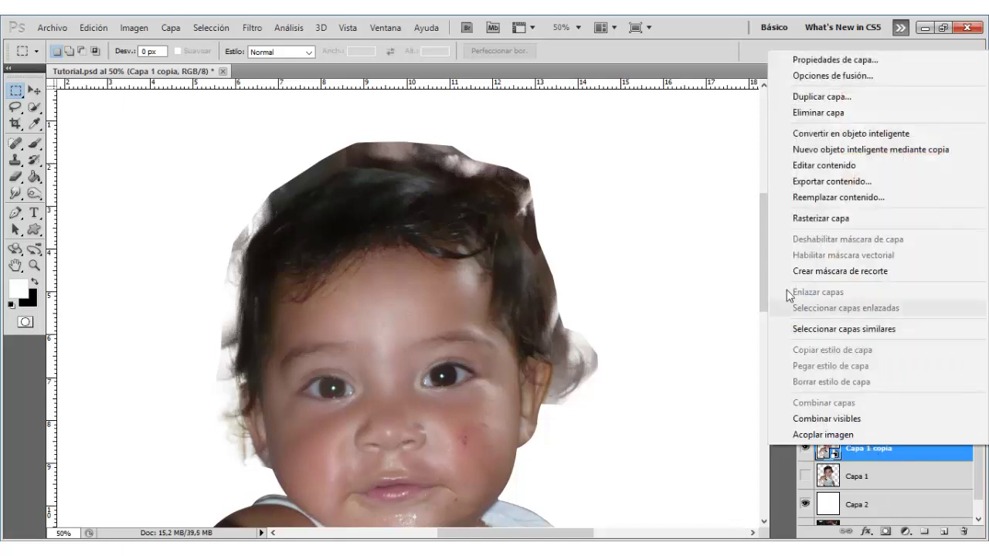
pyautogui.click(820, 217)
# Step: Reload the baby selection and refine its hair edges with raised decontamination into a new masked layer
pyautogui.keyDown('ctrl'); pyautogui.click(827, 476); pyautogui.keyUp('ctrl')
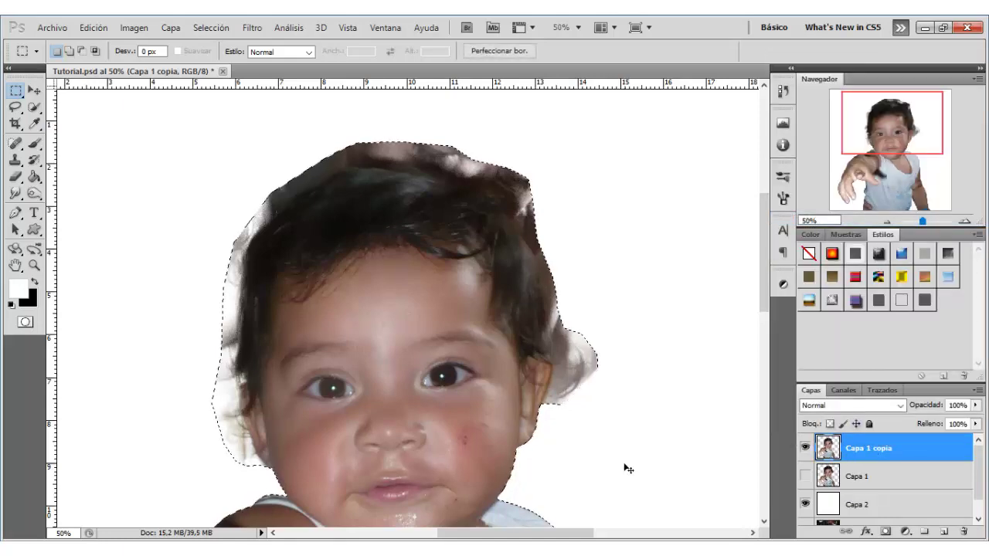
pyautogui.click(475, 51)
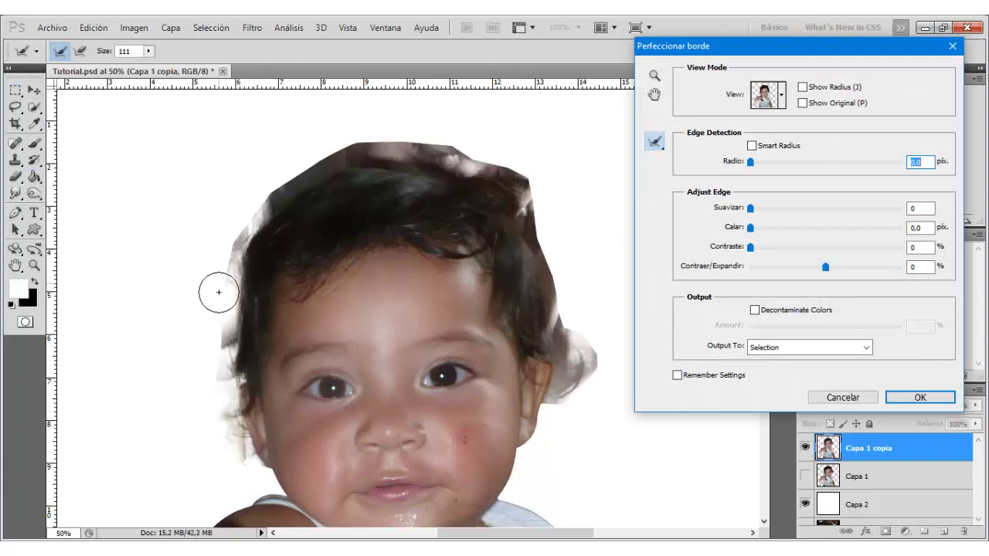
pyautogui.moveTo(219, 292); pyautogui.dragTo(238, 467)
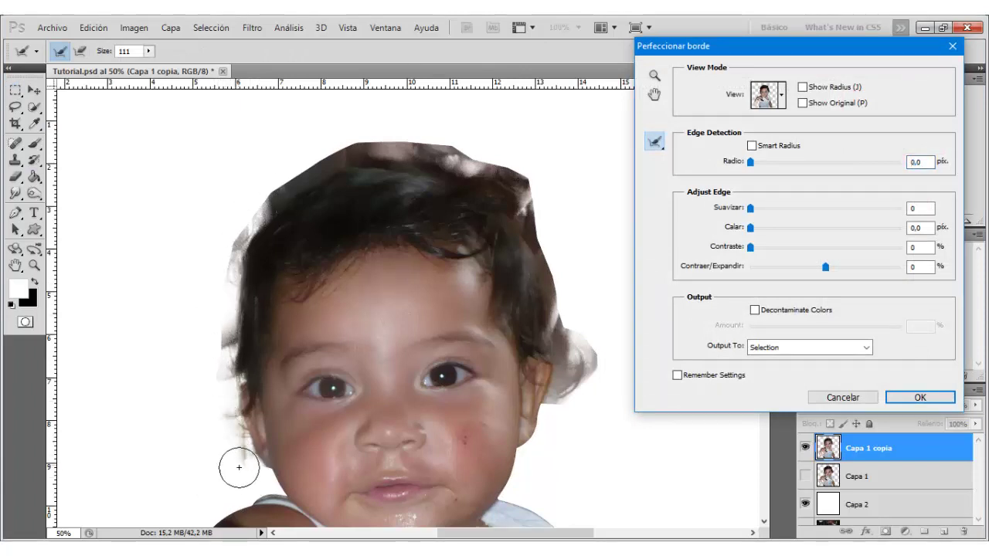
pyautogui.moveTo(239, 467)
pyautogui.mouseDown()
pyautogui.moveTo(547, 248)
pyautogui.moveTo(567, 387)
pyautogui.mouseUp()
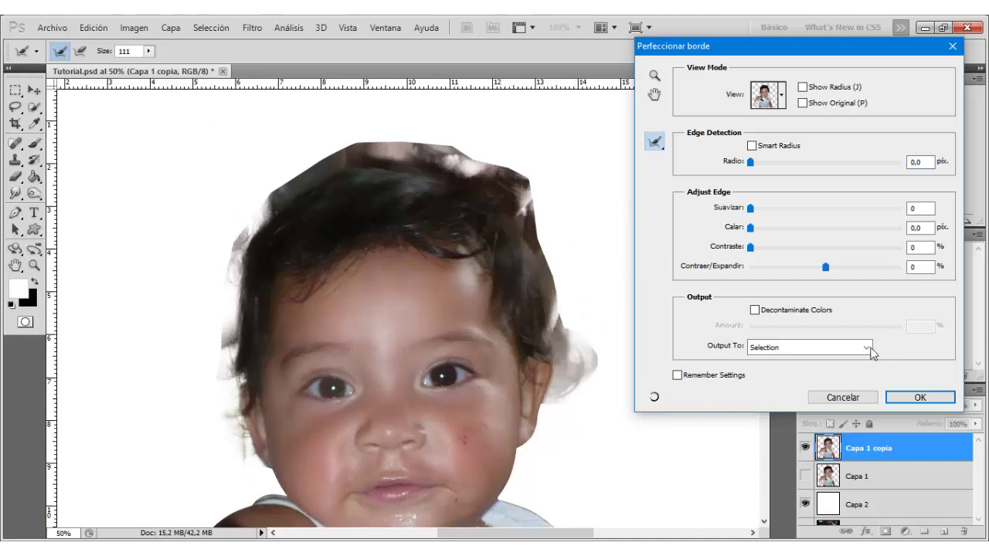
pyautogui.click(779, 310)
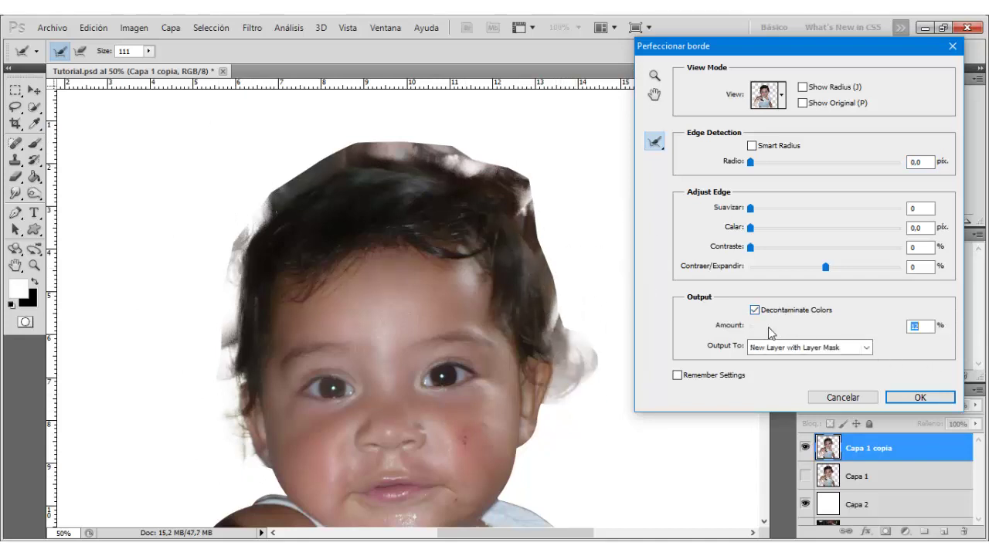
pyautogui.moveTo(769, 325); pyautogui.dragTo(830, 325)
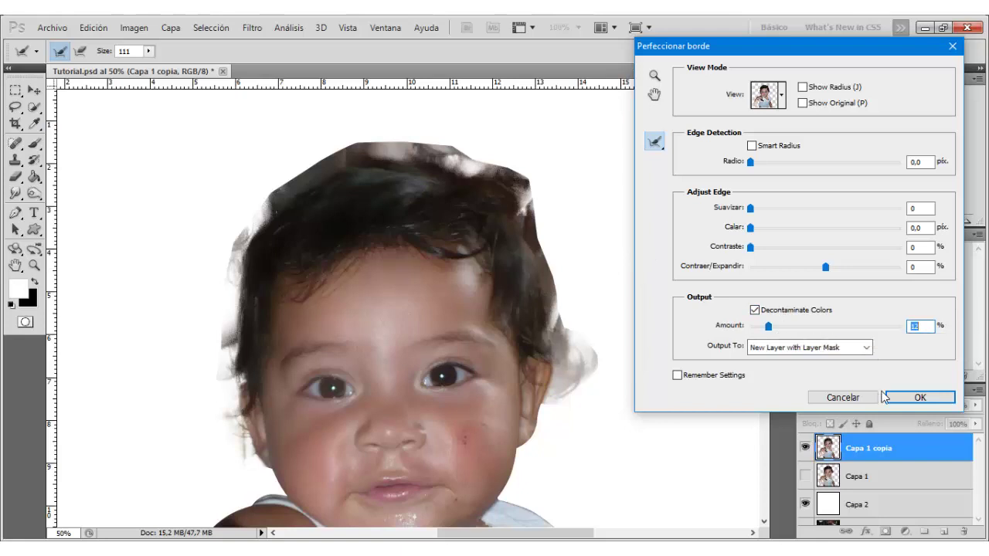
pyautogui.click(917, 397)
# Step: Delete the Capa 1 copia layer and pick the Brush tool on Capa 1 copia 2's mask
pyautogui.click(856, 476)
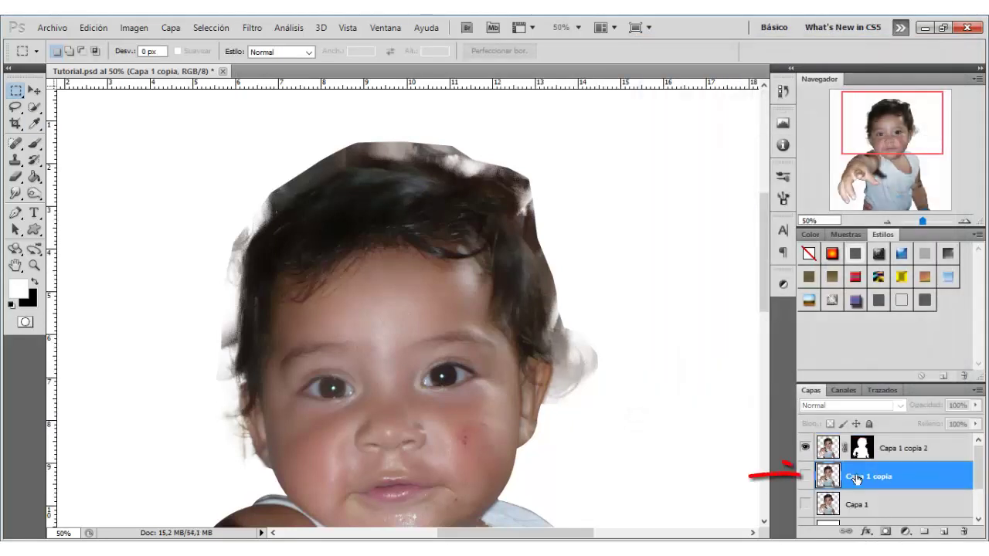
pyautogui.press('Delete')
pyautogui.click(865, 447)
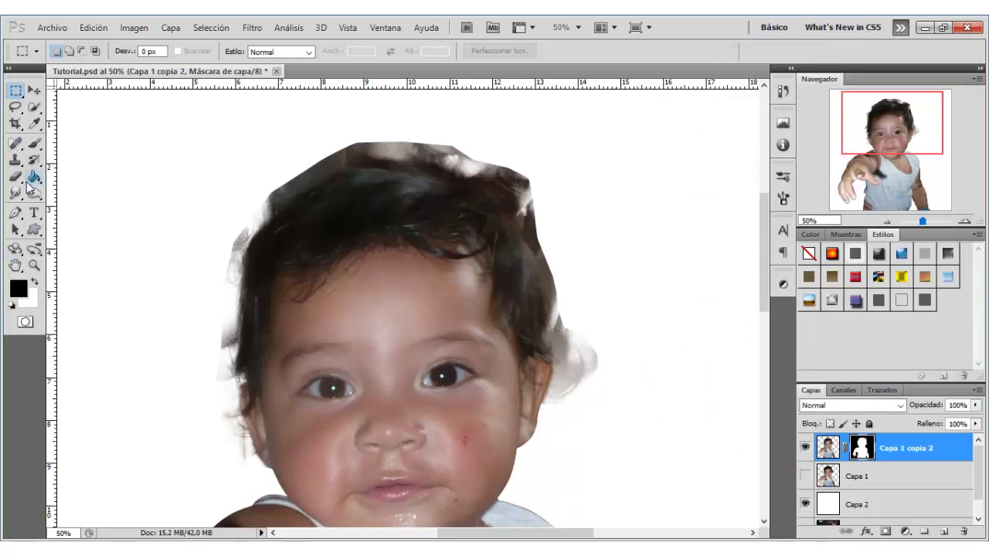
pyautogui.click(32, 149)
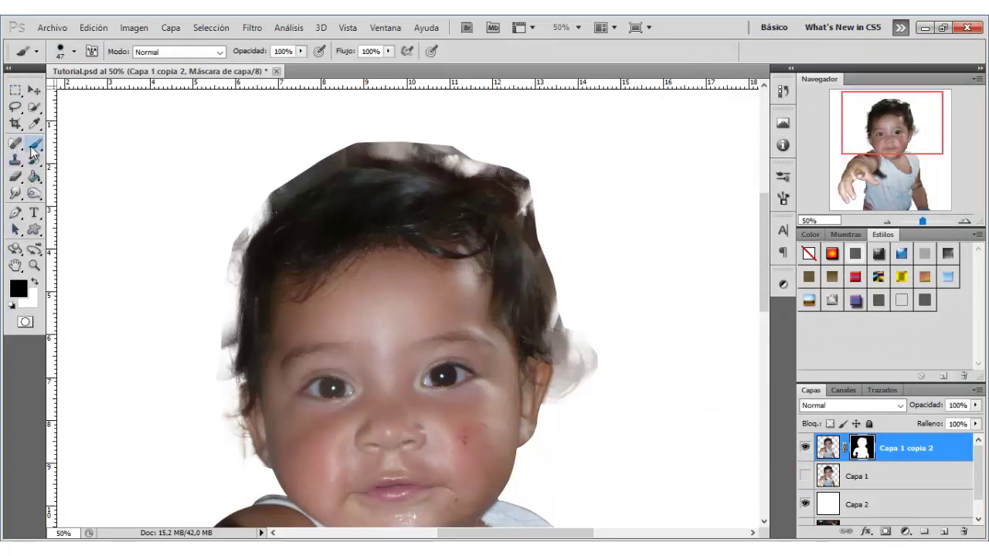
# Step: Adjust the brush size, trying 147 and 27 before settling on 80
pyautogui.rightClick(363, 248)
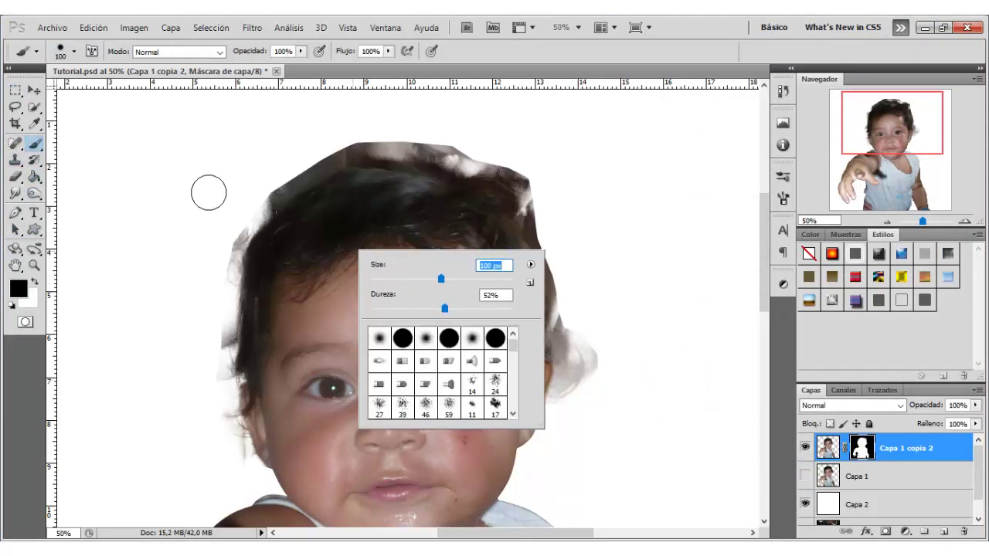
pyautogui.press('Return')
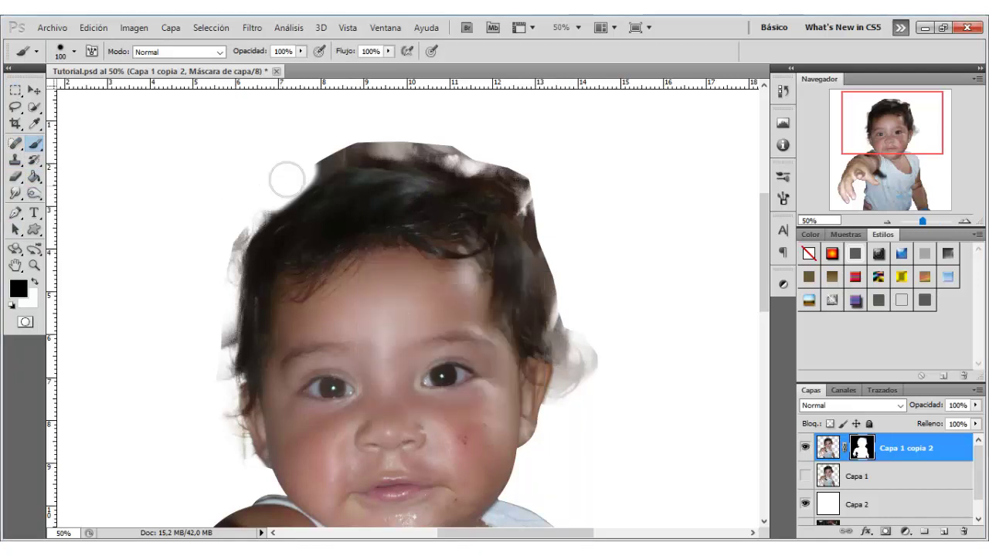
pyautogui.rightClick(314, 214)
pyautogui.press('Return')
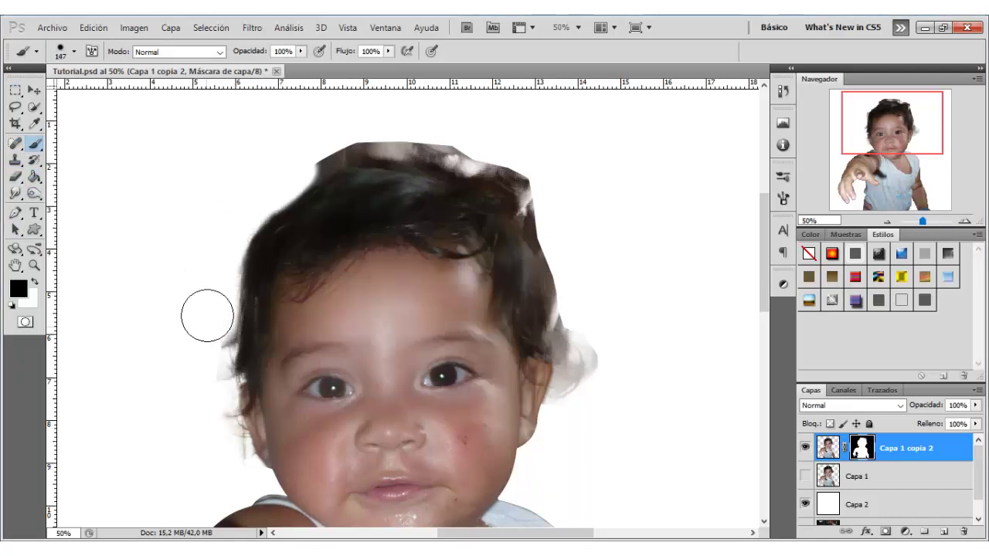
pyautogui.moveTo(207, 316); pyautogui.dragTo(238, 227)
pyautogui.rightClick(375, 283)
pyautogui.press('Return')
pyautogui.moveTo(408, 312)
pyautogui.mouseDown()
pyautogui.moveTo(387, 312)
pyautogui.moveTo(390, 324)
pyautogui.mouseUp()
pyautogui.rightClick(278, 355)
pyautogui.press('Return')
pyautogui.rightClick(305, 295)
pyautogui.press('Return')
pyautogui.rightClick(322, 312)
pyautogui.press('Return')
# Step: Paint black on the mask to hide the rough fringe along the top and sides of the hair
pyautogui.moveTo(322, 120)
pyautogui.mouseDown()
pyautogui.moveTo(265, 238)
pyautogui.moveTo(428, 192)
pyautogui.moveTo(544, 215)
pyautogui.moveTo(584, 309)
pyautogui.moveTo(558, 379)
pyautogui.mouseUp()
pyautogui.scroll(-3, 521, 211)
pyautogui.moveTo(569, 334); pyautogui.dragTo(552, 225)
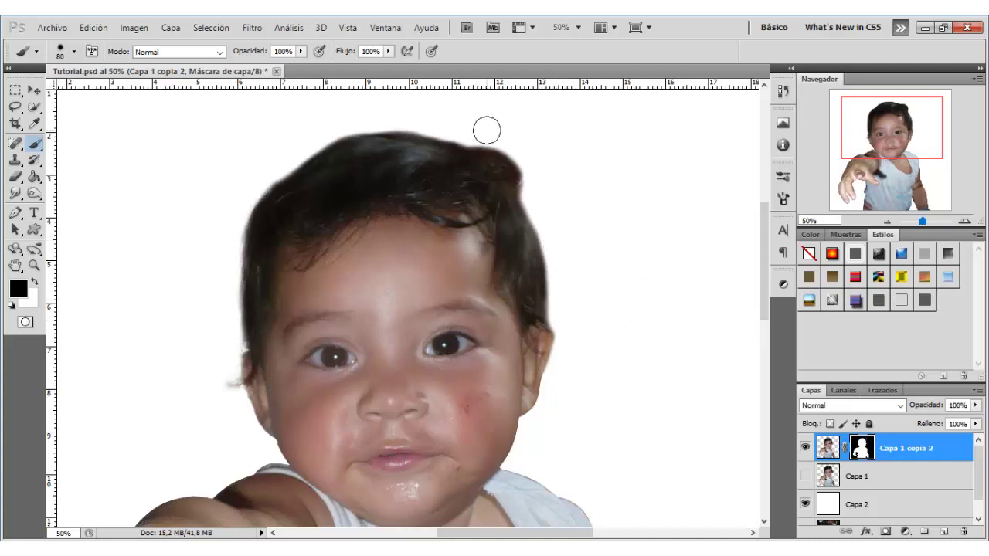
pyautogui.moveTo(472, 134); pyautogui.dragTo(522, 156)
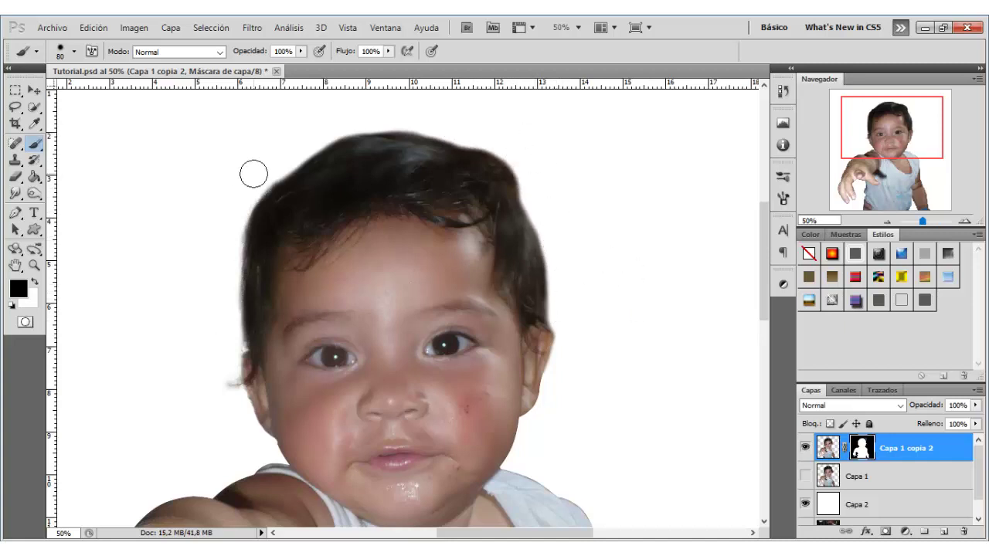
pyautogui.moveTo(253, 173); pyautogui.dragTo(234, 227)
# Step: Zoom to 100% on the face and resize the brush from 17 up to 106
pyautogui.press('z')
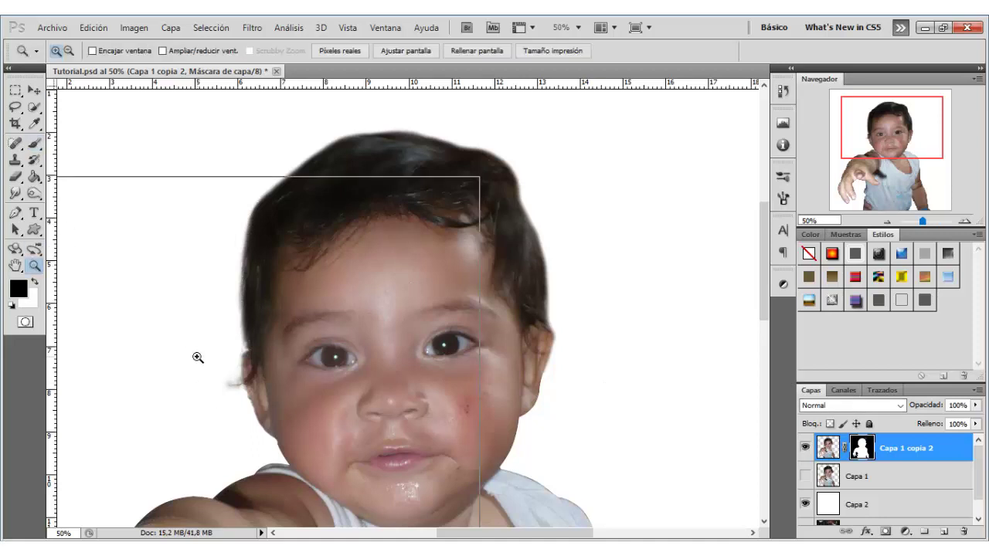
pyautogui.click(198, 353)
pyautogui.press('b')
pyautogui.rightClick(541, 309)
pyautogui.press('Return')
pyautogui.rightClick(303, 370)
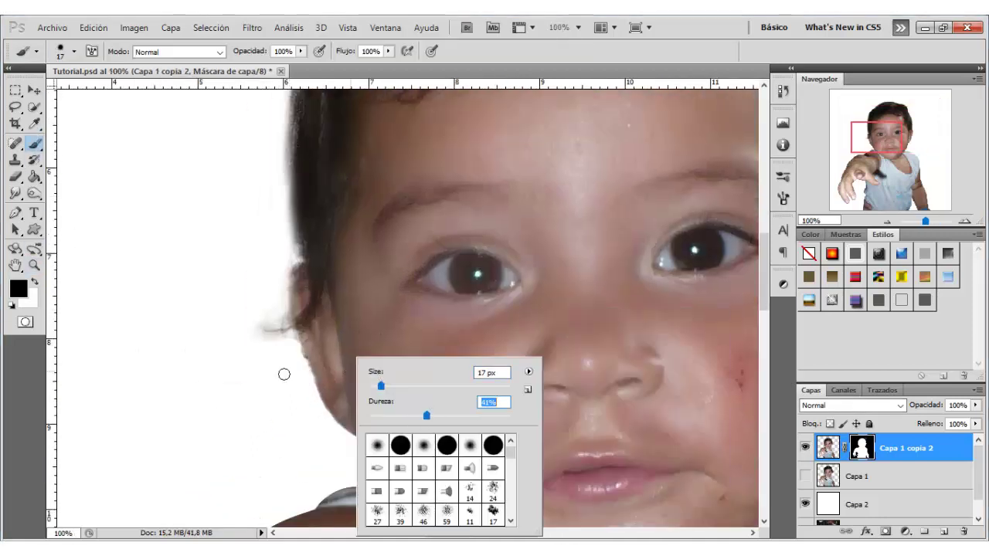
pyautogui.press('Return')
pyautogui.rightClick(260, 283)
pyautogui.moveTo(278, 283); pyautogui.dragTo(375, 283)
pyautogui.press('Return')
# Step: Fit the whole image on screen, then zoom to 33.3%
pyautogui.press('z')
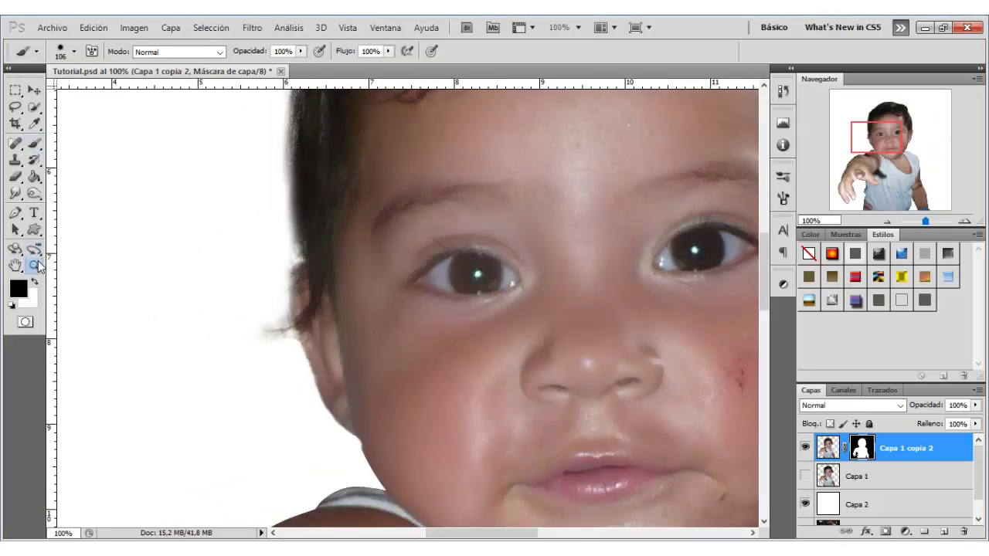
pyautogui.rightClick(259, 247)
pyautogui.click(280, 250)
pyautogui.rightClick(431, 276)
pyautogui.click(417, 213)
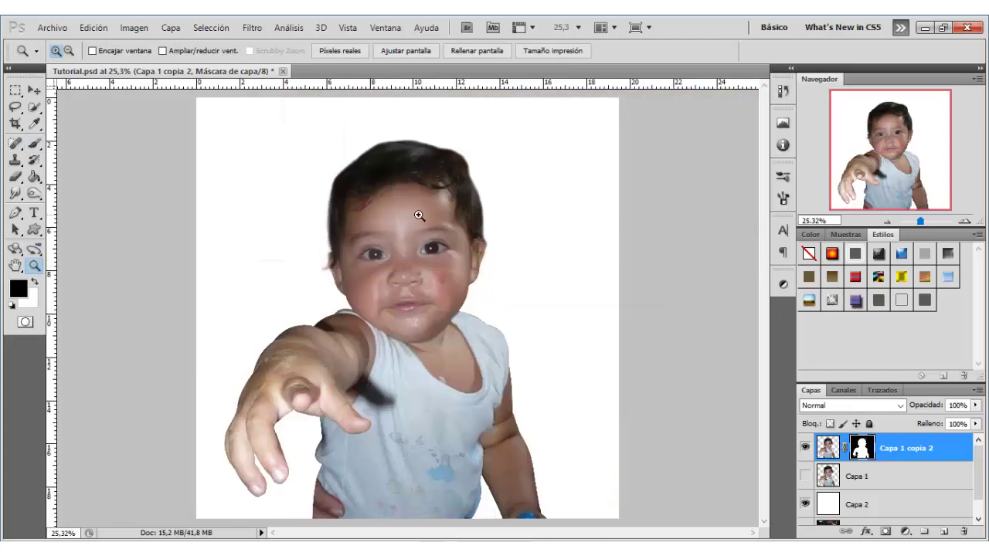
# Step: Convert Capa 1 copia 2 to a smart object and rasterize it, applying its mask
pyautogui.rightClick(896, 449)
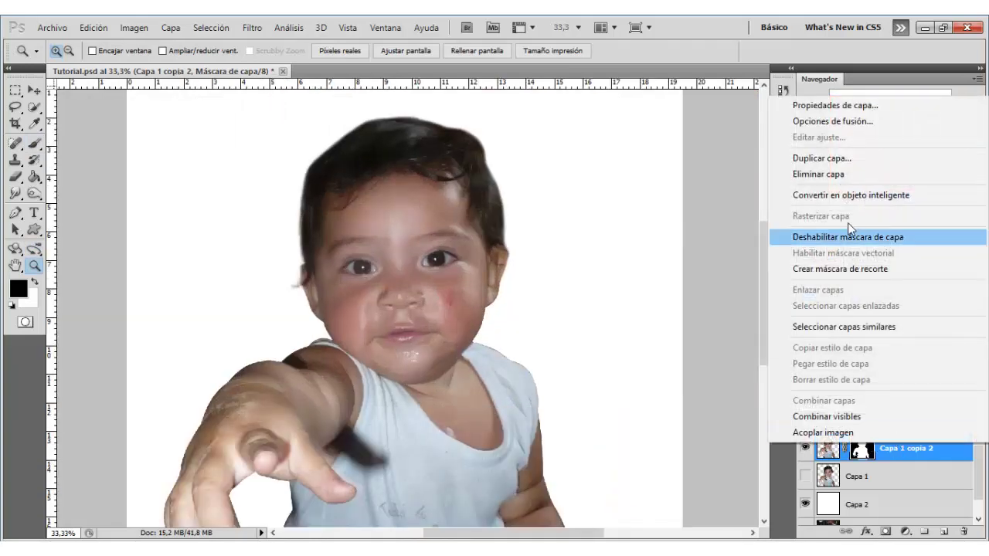
pyautogui.click(843, 200)
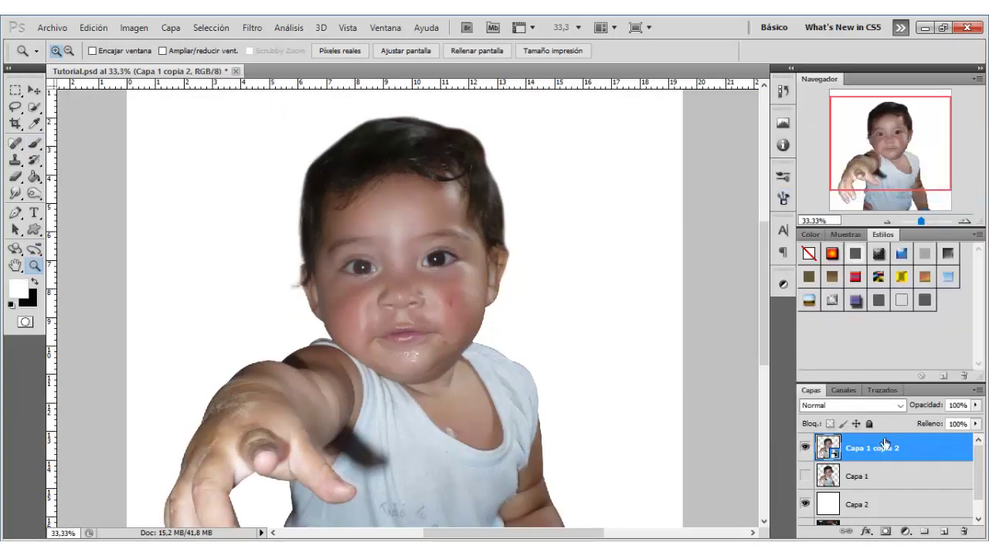
pyautogui.rightClick(889, 448)
pyautogui.click(820, 220)
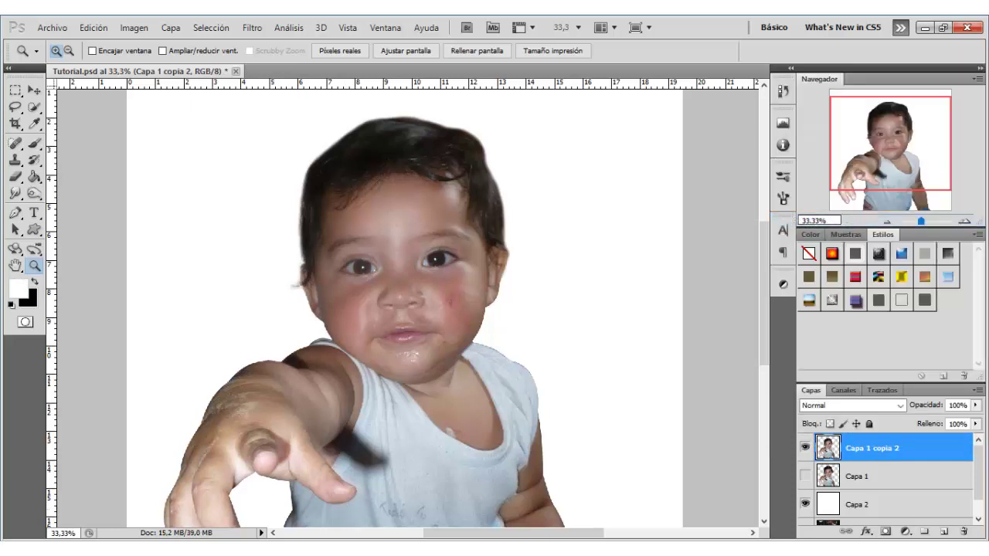
pyautogui.keyDown('alt'); pyautogui.click(463, 428); pyautogui.keyUp('alt')
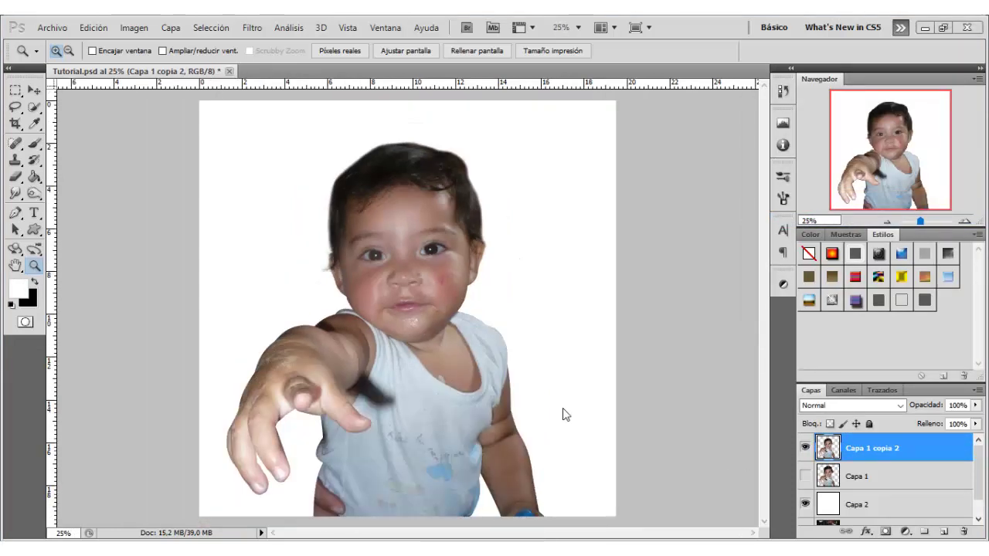
pyautogui.click(438, 356)
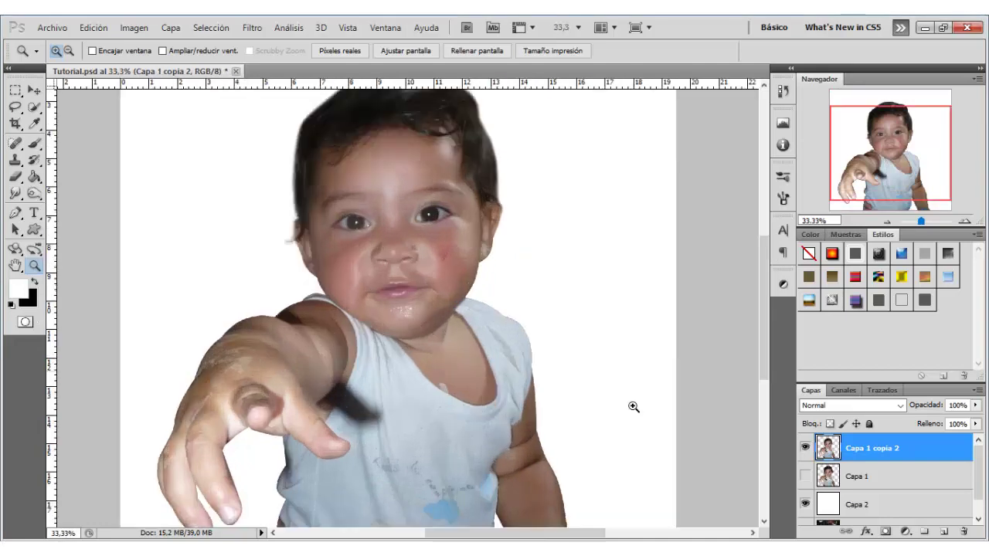
# Step: Apply Eliminar halos to the cut-out and load the baby's outline as a selection
pyautogui.click(179, 31)
pyautogui.moveTo(247, 520)
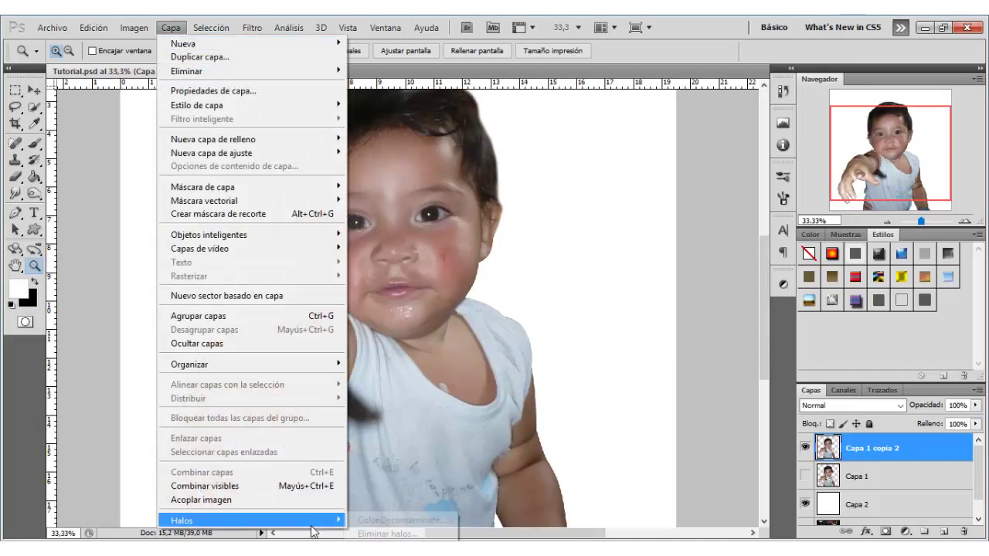
pyautogui.click(369, 534)
pyautogui.click(557, 198)
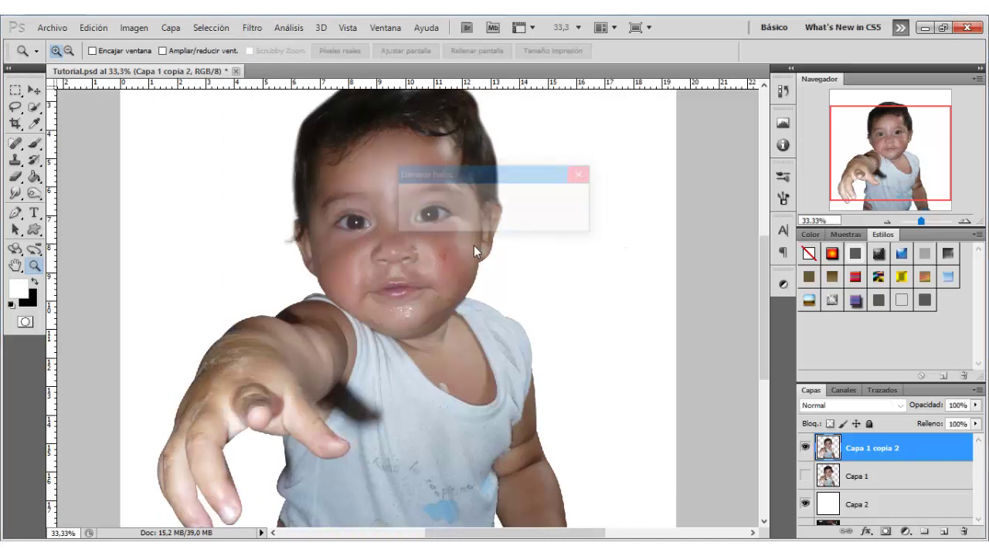
pyautogui.keyDown('ctrl'); pyautogui.click(833, 452); pyautogui.keyUp('ctrl')
pyautogui.click(409, 327)
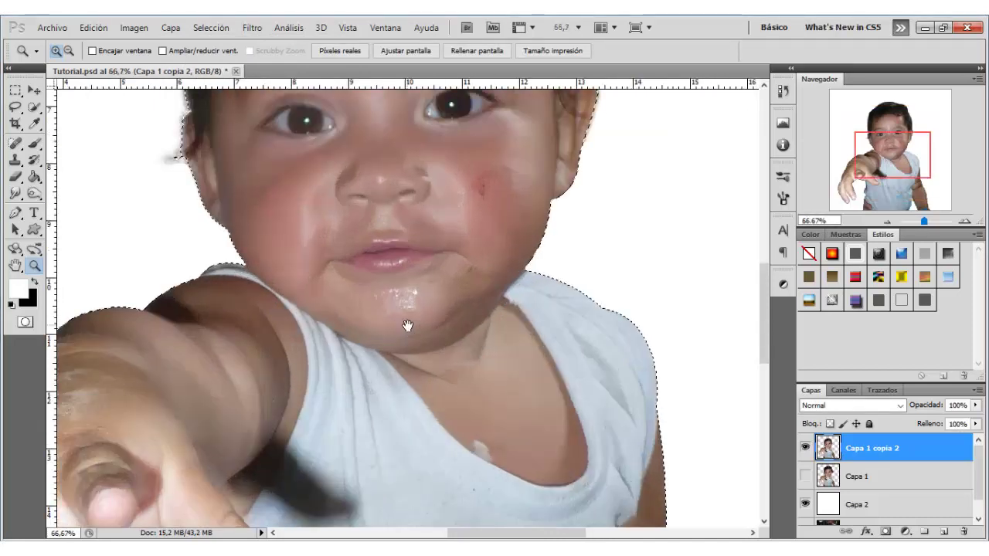
# Step: Refine the selection edge with Suavizar 21 and Contraer/Expandir -12, output as a new masked layer
pyautogui.moveTo(407, 325); pyautogui.dragTo(411, 331)
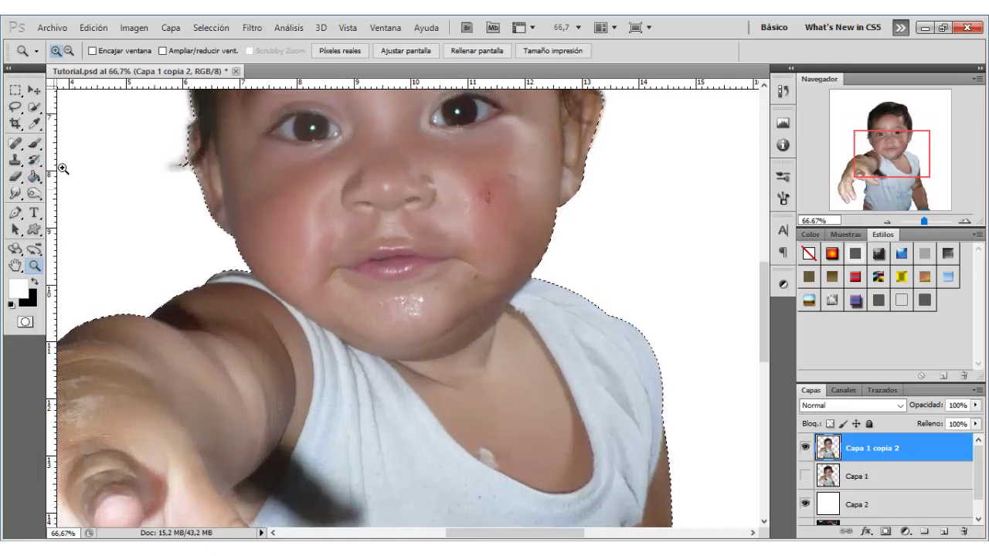
pyautogui.press('m')
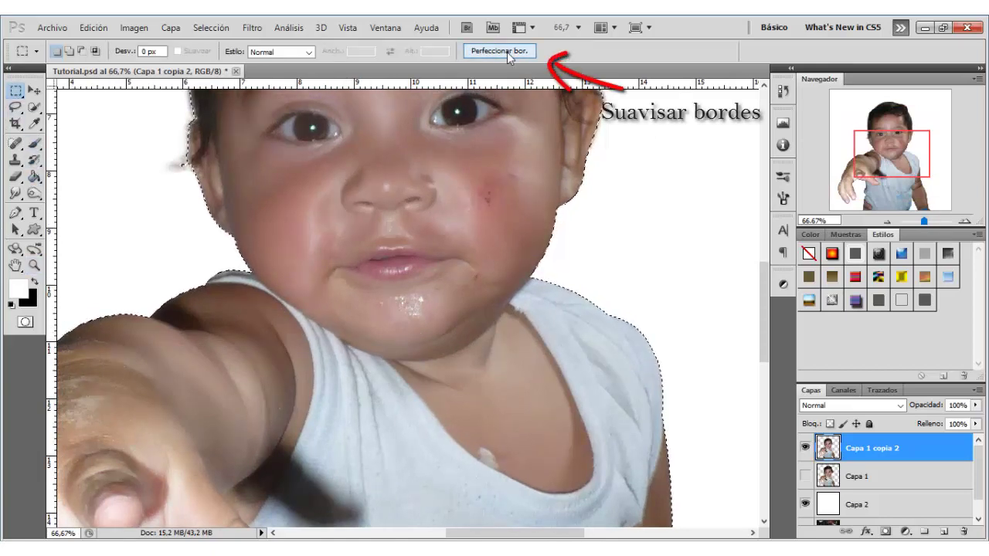
pyautogui.click(508, 52)
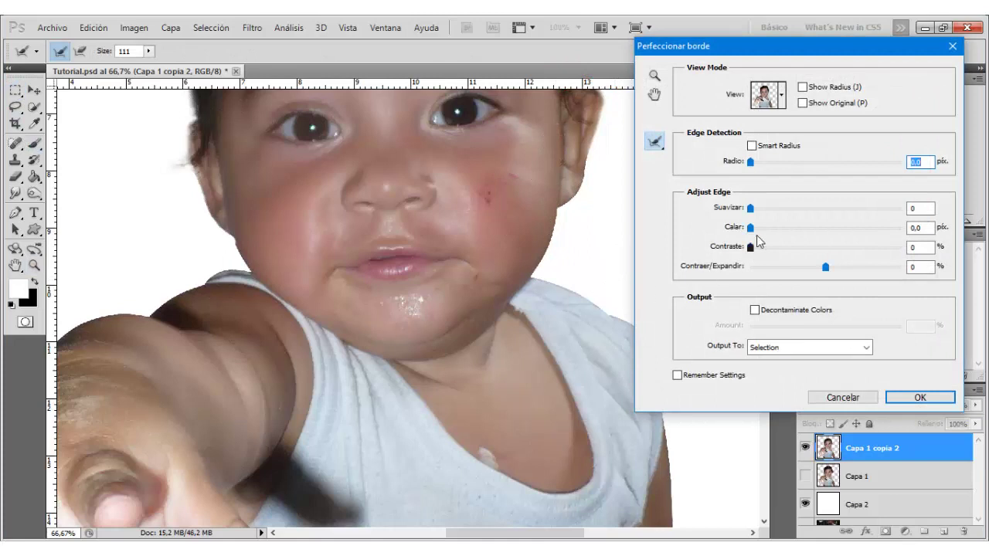
pyautogui.moveTo(750, 209); pyautogui.dragTo(775, 213)
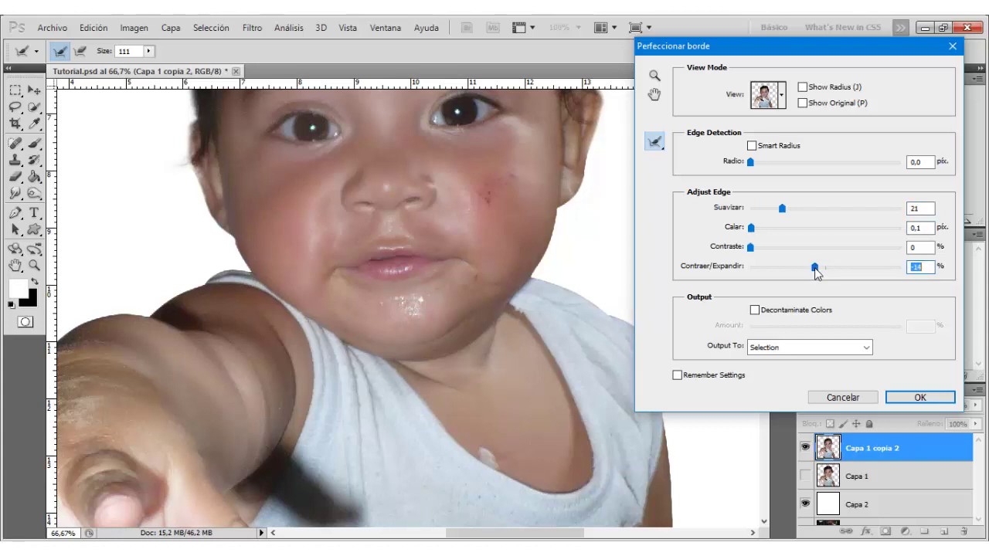
pyautogui.click(827, 351)
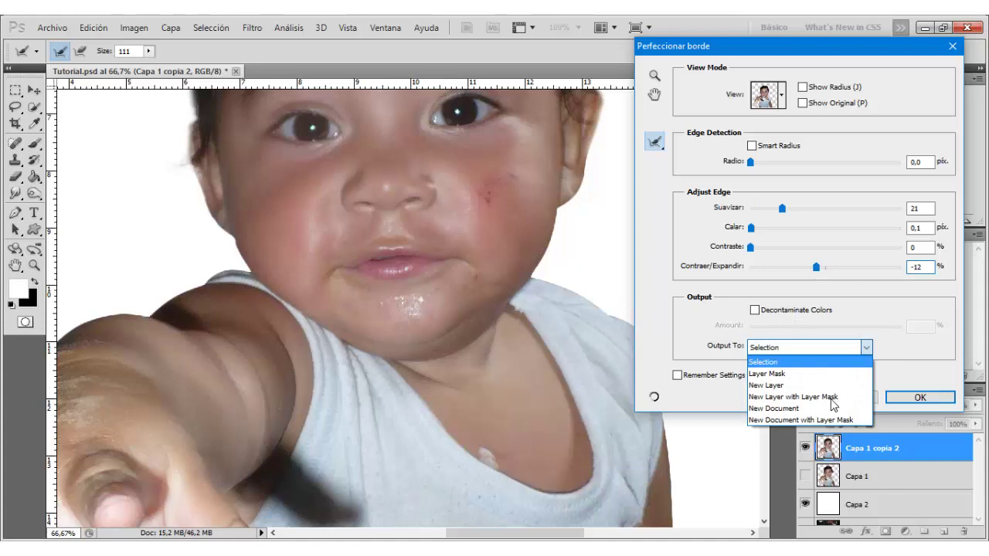
pyautogui.click(832, 397)
pyautogui.click(920, 398)
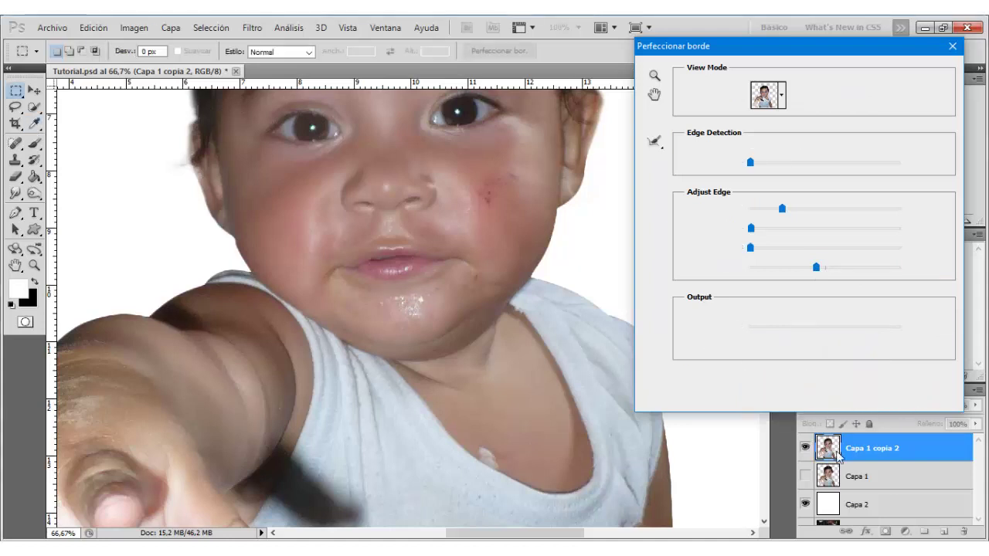
# Step: Toggle visibility of Capa 1 copia 2 and Capa 1 copia 3 to compare the cut-outs
pyautogui.click(807, 477)
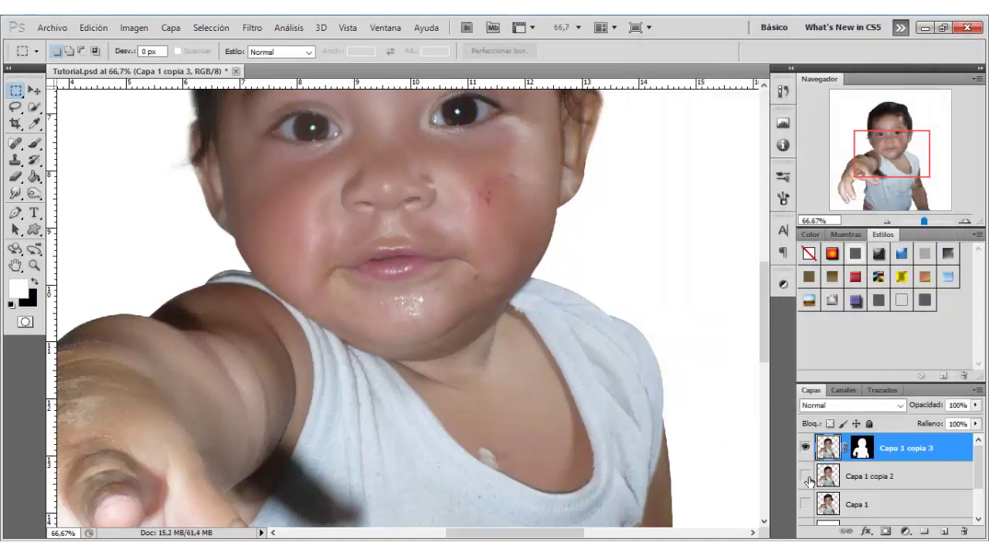
pyautogui.click(806, 449)
pyautogui.click(806, 477)
pyautogui.click(805, 449)
pyautogui.click(805, 449)
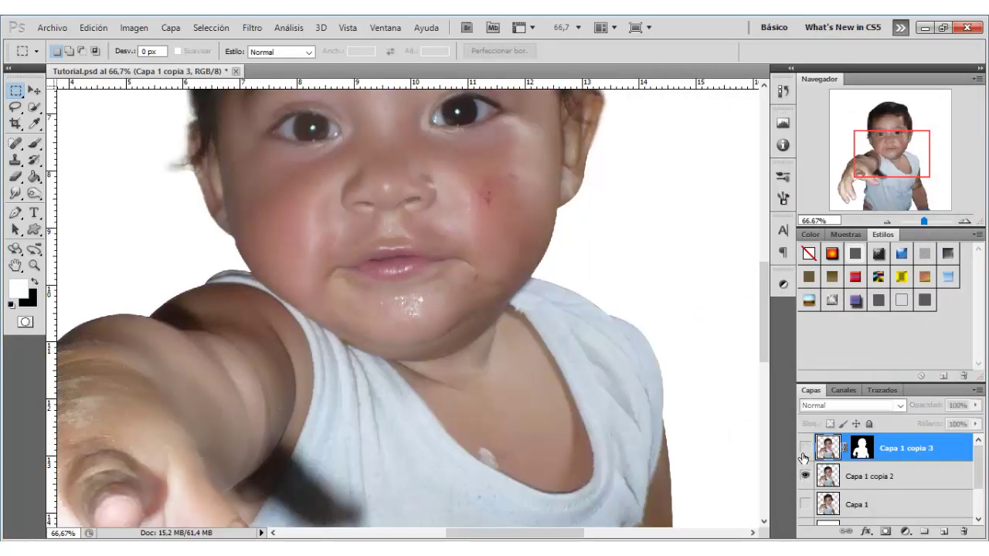
pyautogui.click(805, 448)
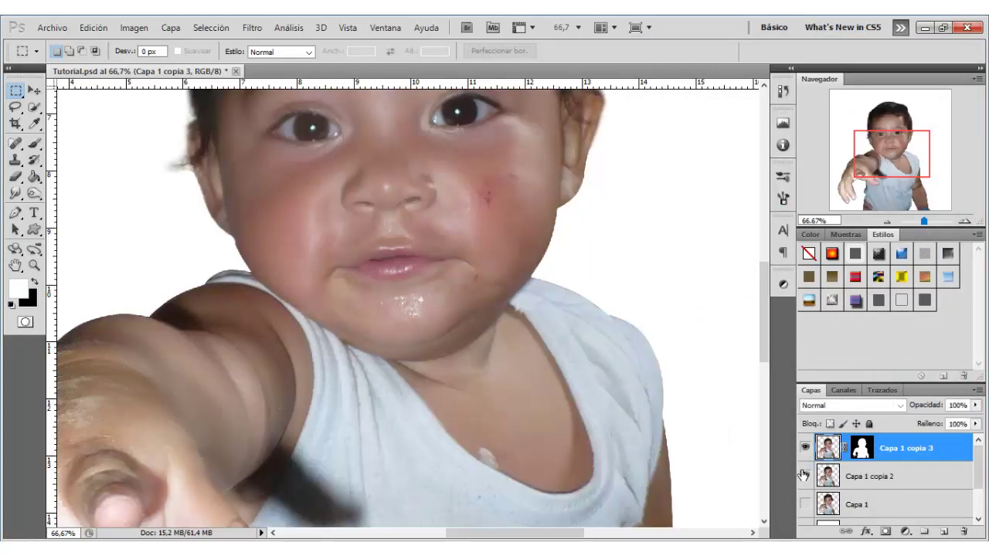
# Step: Delete the old Capa 1 copia 2 and Capa 1 layers
pyautogui.click(866, 479)
pyautogui.press('Delete')
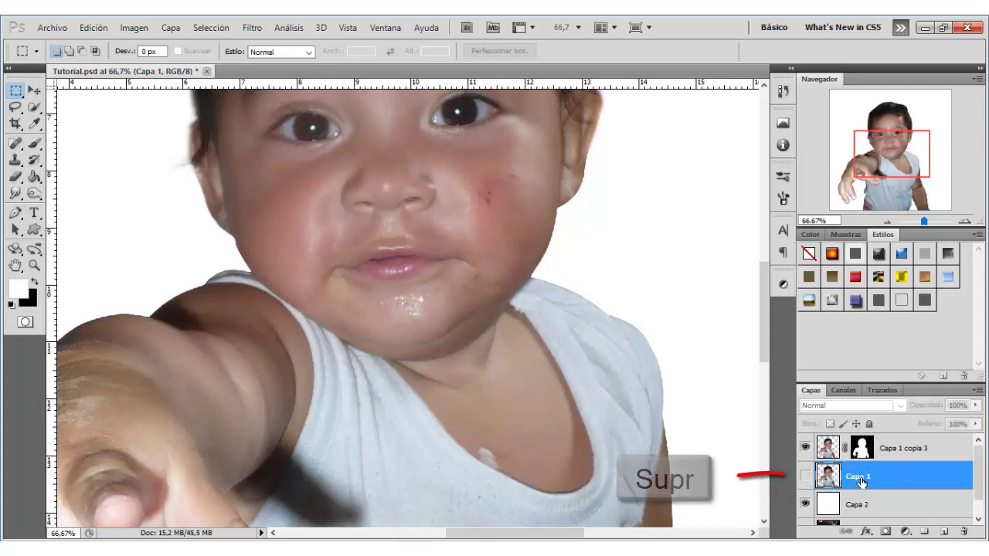
pyautogui.press('Delete')
# Step: Convert Capa 1 copia 3 to a smart object, then rasterize it with the mask applied
pyautogui.rightClick(894, 452)
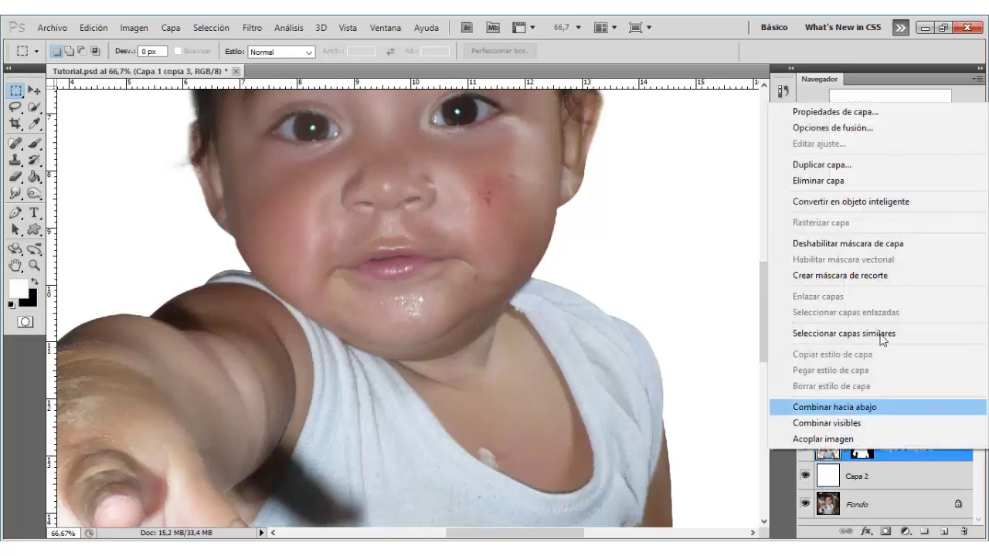
pyautogui.click(864, 201)
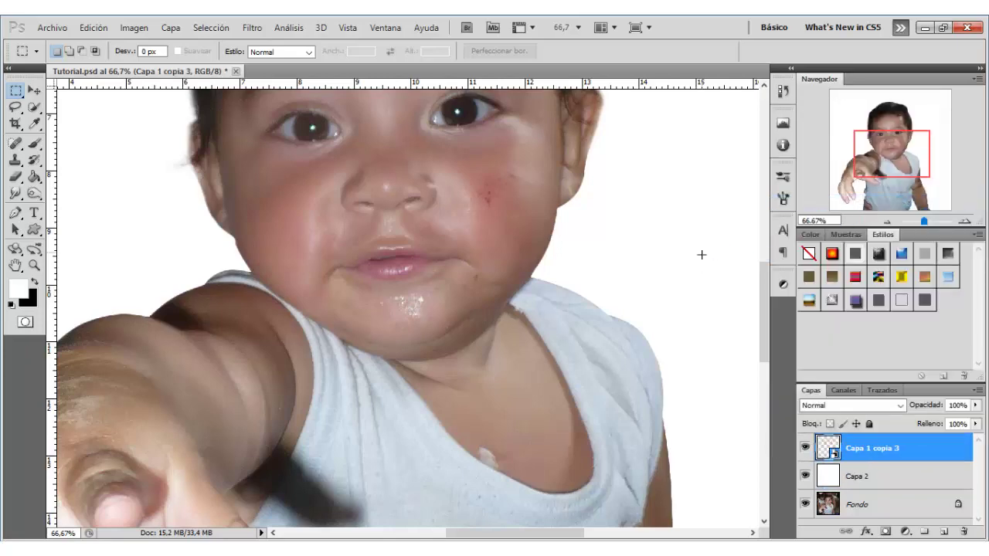
pyautogui.rightClick(844, 449)
pyautogui.click(826, 219)
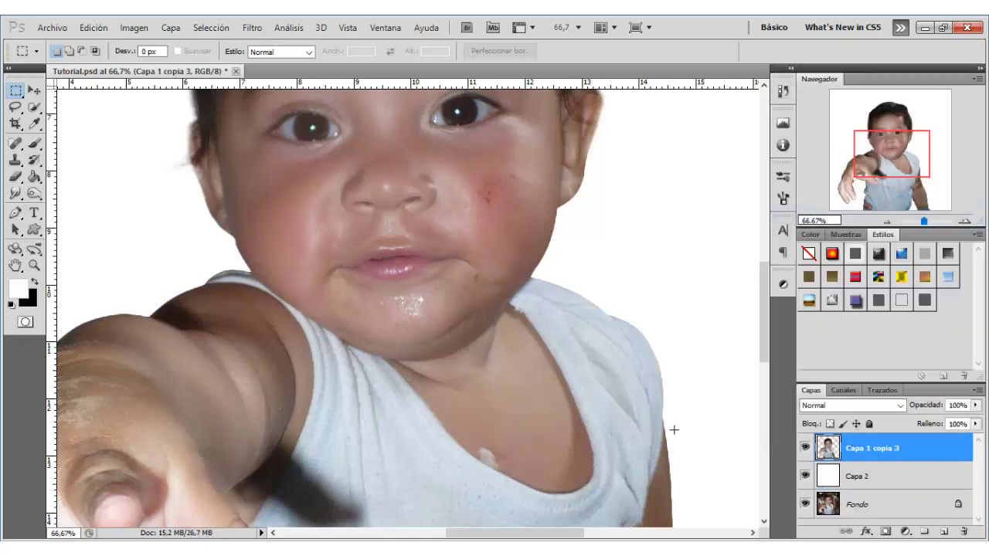
# Step: Pan over the shirt, hand and hair, zoom in on the head, and choose the Smudge tool
pyautogui.moveTo(673, 429)
pyautogui.mouseDown()
pyautogui.moveTo(474, 463)
pyautogui.moveTo(461, 194)
pyautogui.moveTo(419, 330)
pyautogui.moveTo(473, 269)
pyautogui.moveTo(422, 371)
pyautogui.mouseUp()
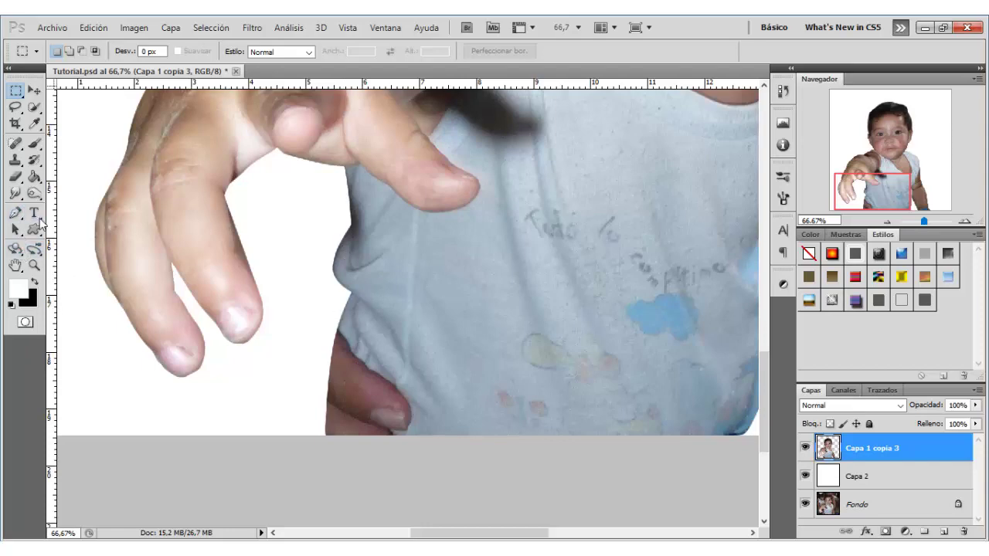
pyautogui.moveTo(495, 171); pyautogui.dragTo(410, 438)
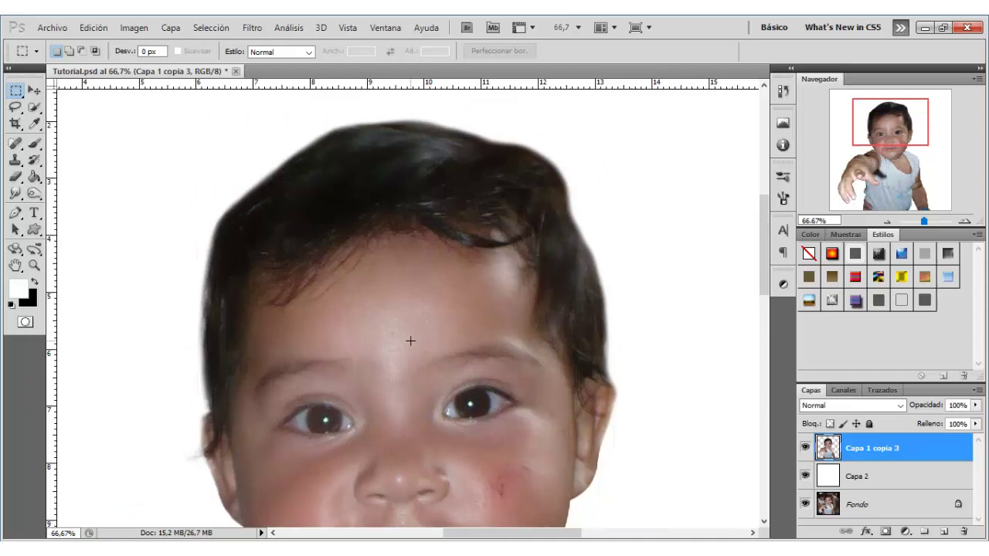
pyautogui.moveTo(410, 341); pyautogui.dragTo(415, 311)
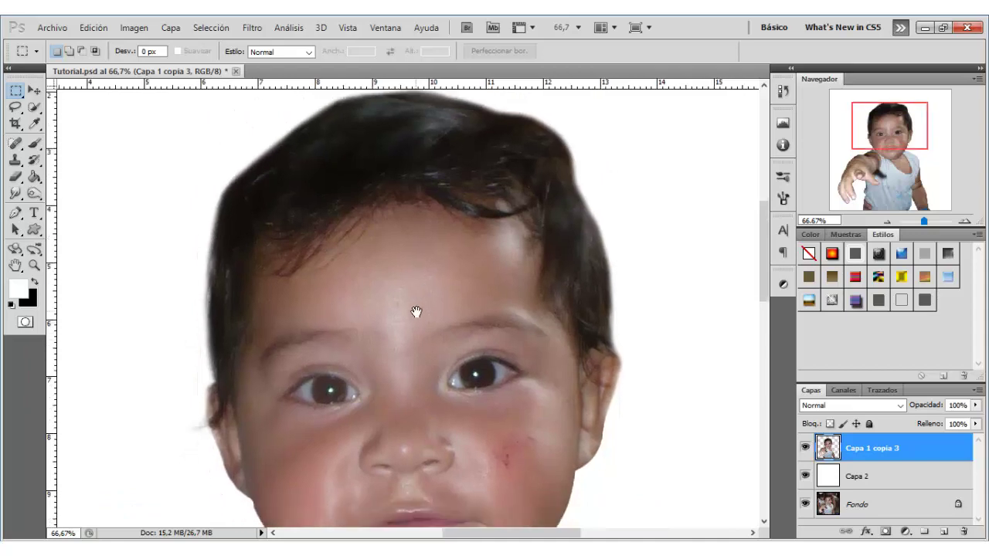
pyautogui.scroll(2, 419, 325)
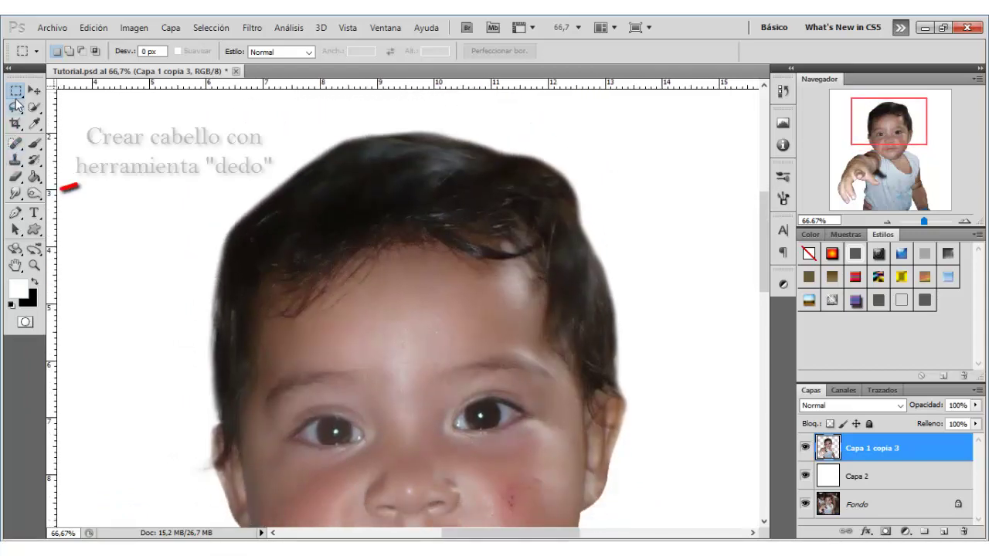
pyautogui.click(16, 193)
# Step: Enlarge the Smudge brush to 95 px and smudge the first hair edge into strands
pyautogui.rightClick(324, 221)
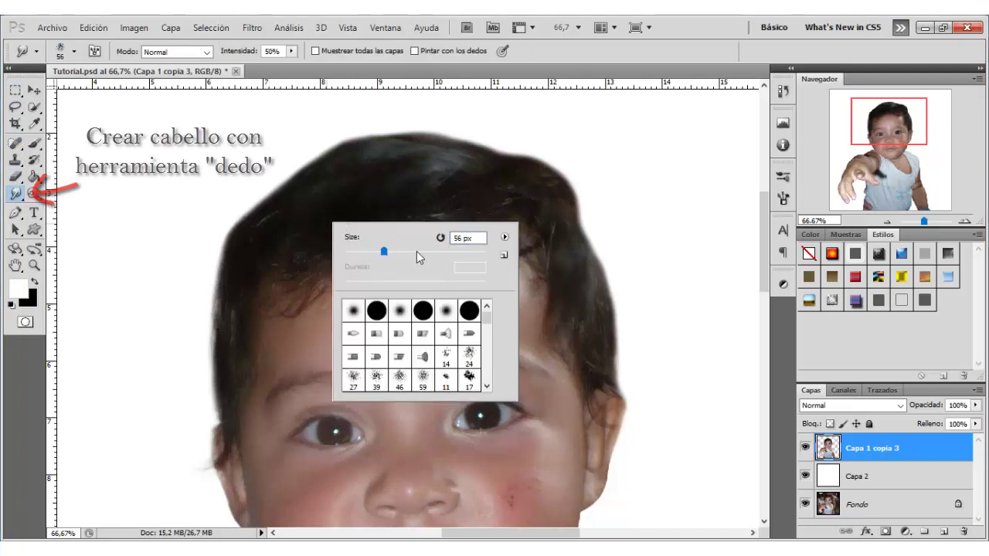
pyautogui.press(']')
pyautogui.press(']')
pyautogui.press(']')
pyautogui.press('Return')
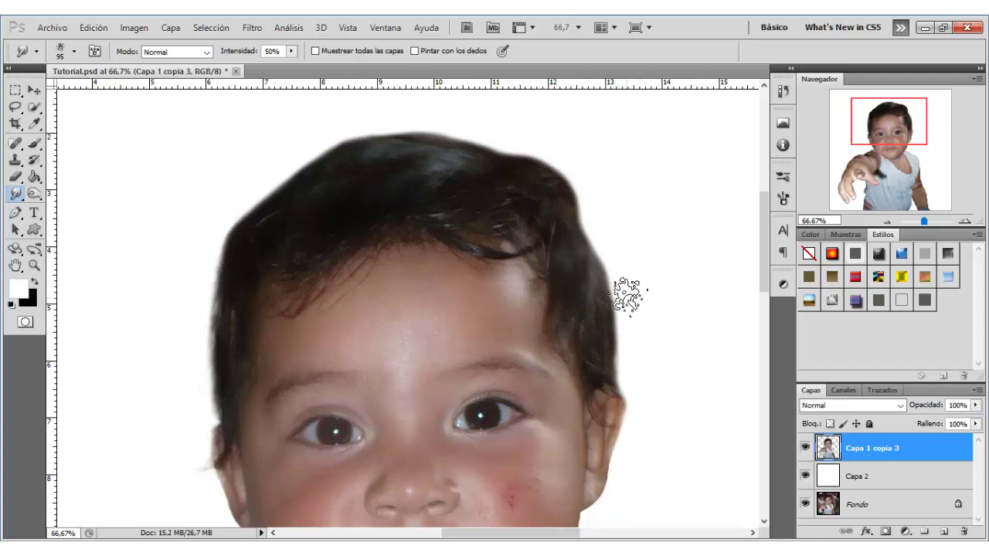
pyautogui.moveTo(642, 353); pyautogui.dragTo(656, 391)
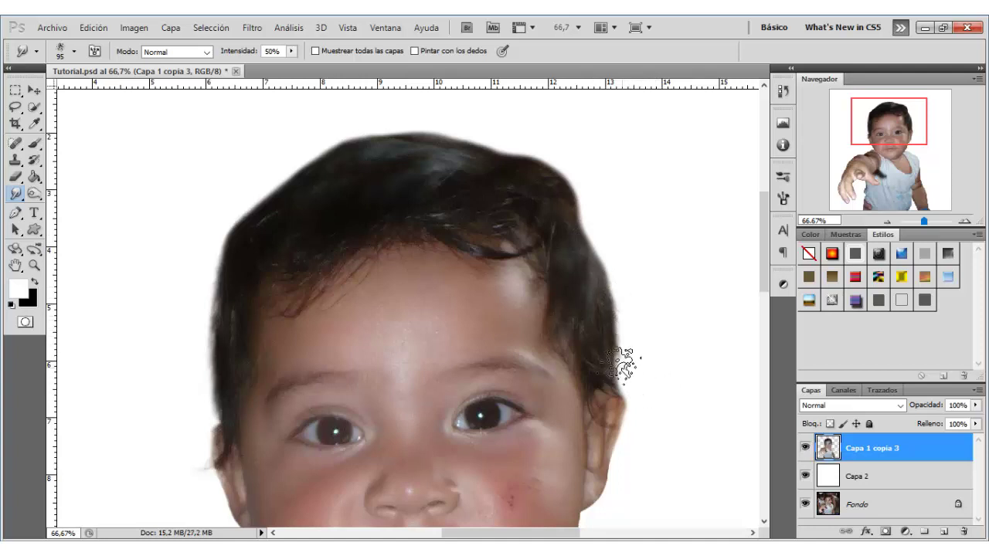
# Step: Resize the Smudge brush between 97 and 182 px while moving around the hair edge
pyautogui.moveTo(622, 363); pyautogui.dragTo(659, 325)
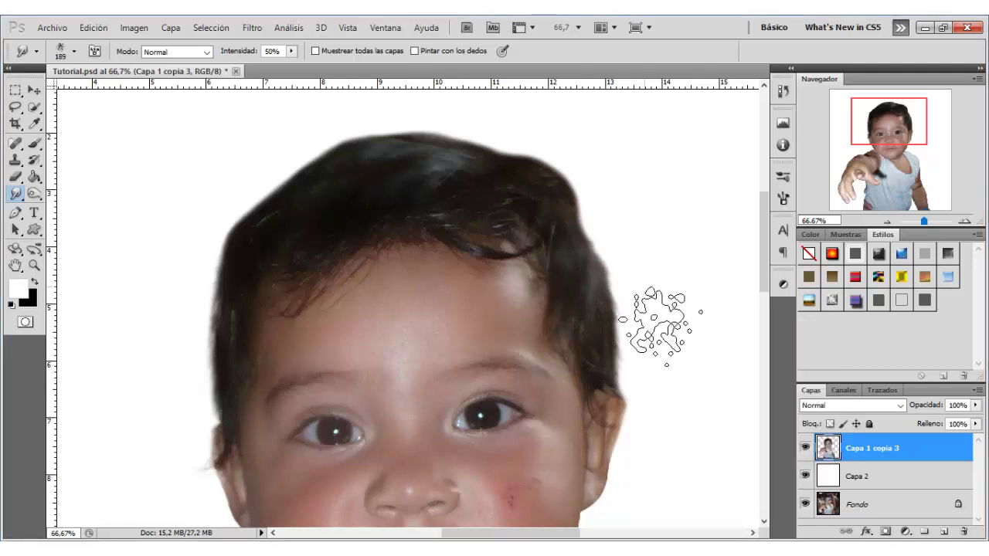
pyautogui.scroll(1, 616, 273)
pyautogui.rightClick(643, 224)
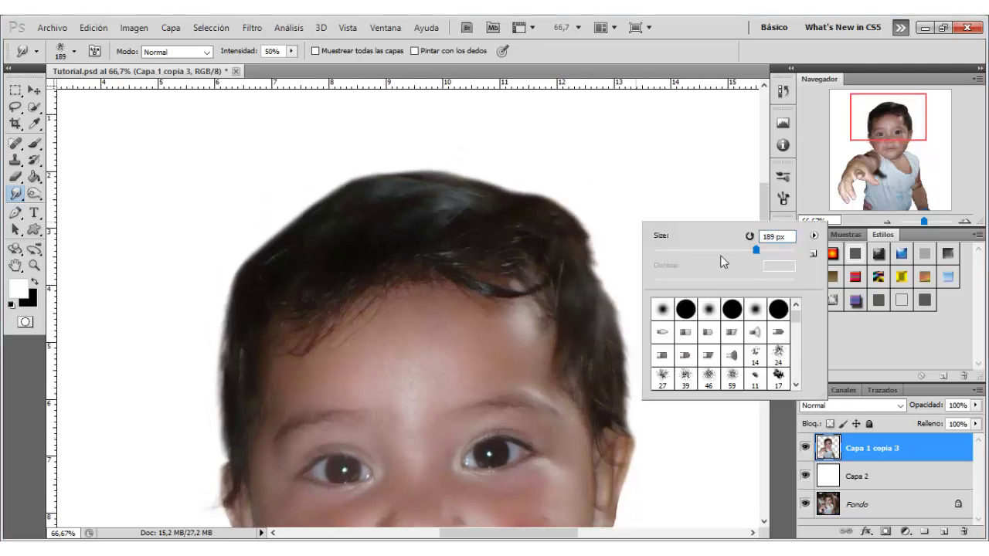
pyautogui.moveTo(756, 250); pyautogui.dragTo(723, 250)
pyautogui.scroll(-3, 298, 265)
pyautogui.hscroll(-3, 298, 265)
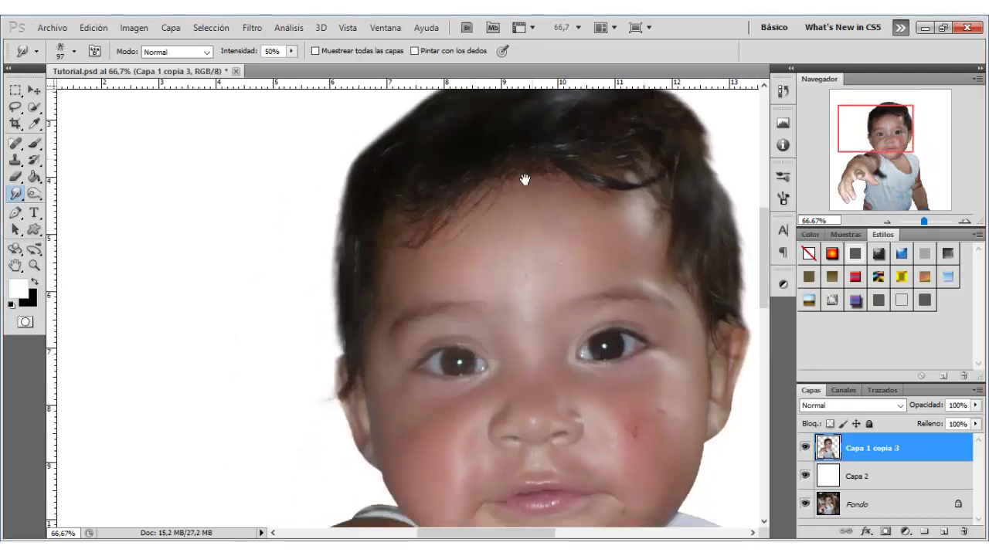
pyautogui.scroll(1, 298, 342)
pyautogui.scroll(2, 442, 270)
pyautogui.scroll(1, 443, 271)
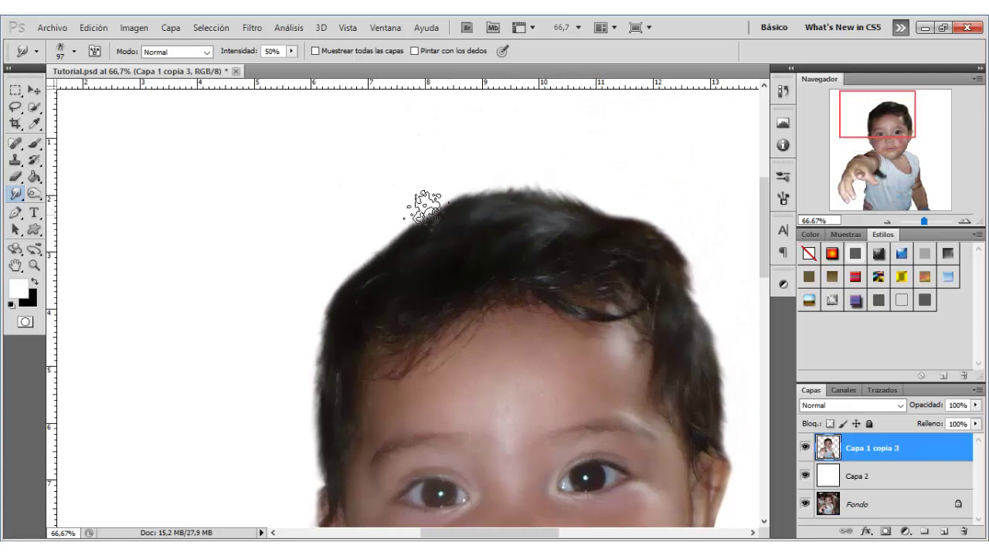
pyautogui.press(']')
pyautogui.press(']')
pyautogui.press(']')
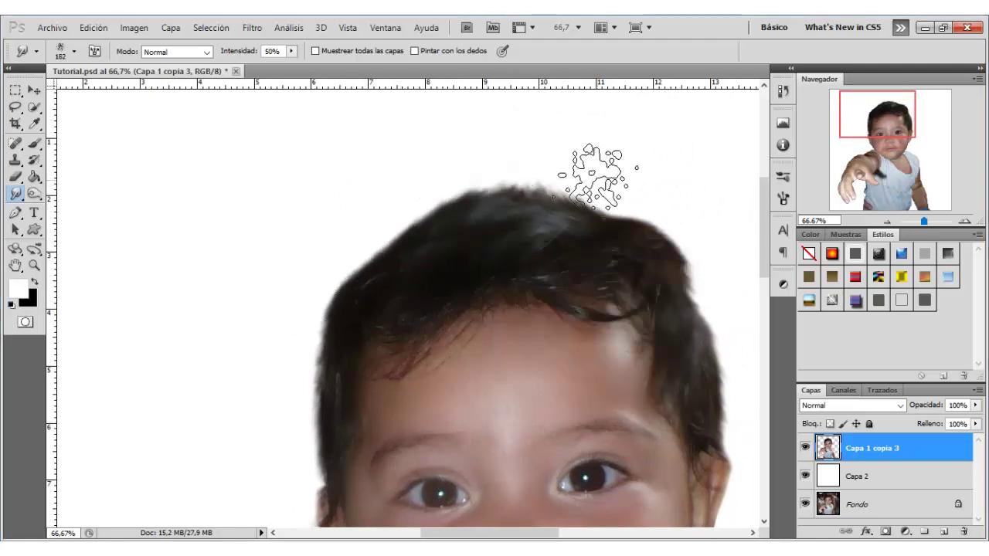
pyautogui.scroll(-2, 607, 122)
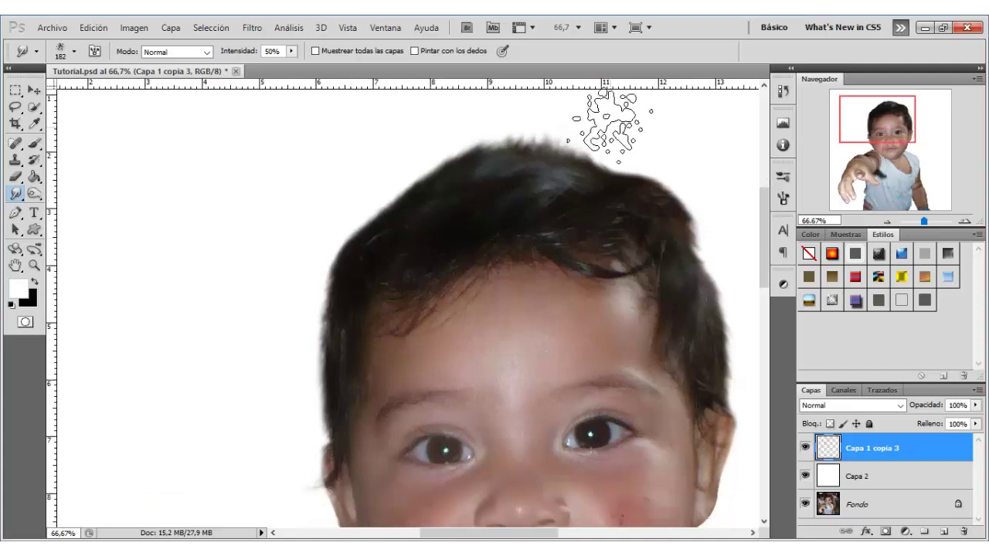
pyautogui.hscroll(2, 618, 147)
pyautogui.hscroll(-2, 331, 221)
pyautogui.scroll(-1, 331, 221)
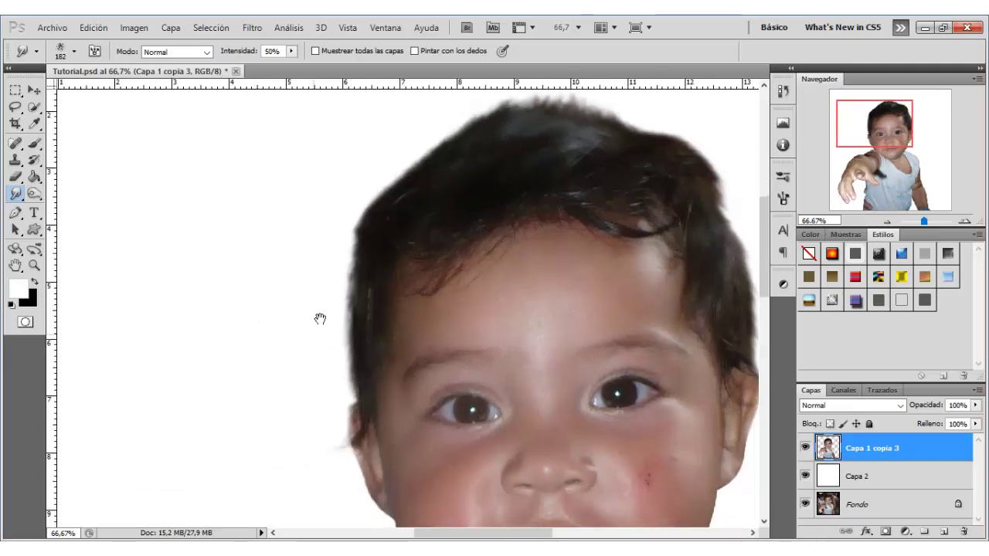
pyautogui.scroll(-1, 320, 319)
# Step: Set the brush to 24, then 27 px, and smudge the top hair edge into the background
pyautogui.rightClick(495, 309)
pyautogui.write('24')
pyautogui.press('Return')
pyautogui.scroll(3, 418, 334)
pyautogui.hscroll(2, 417, 334)
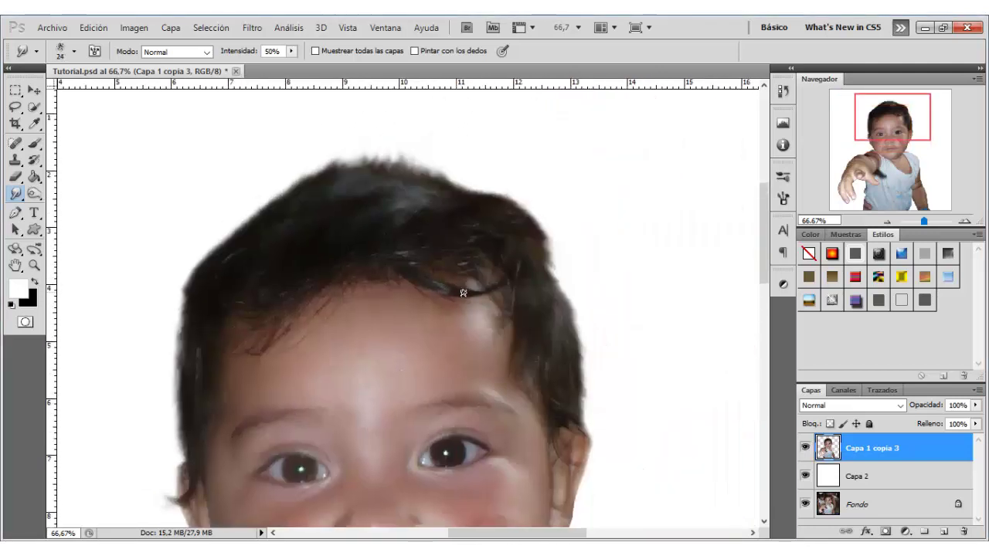
pyautogui.rightClick(424, 352)
pyautogui.write('27')
pyautogui.press('Return')
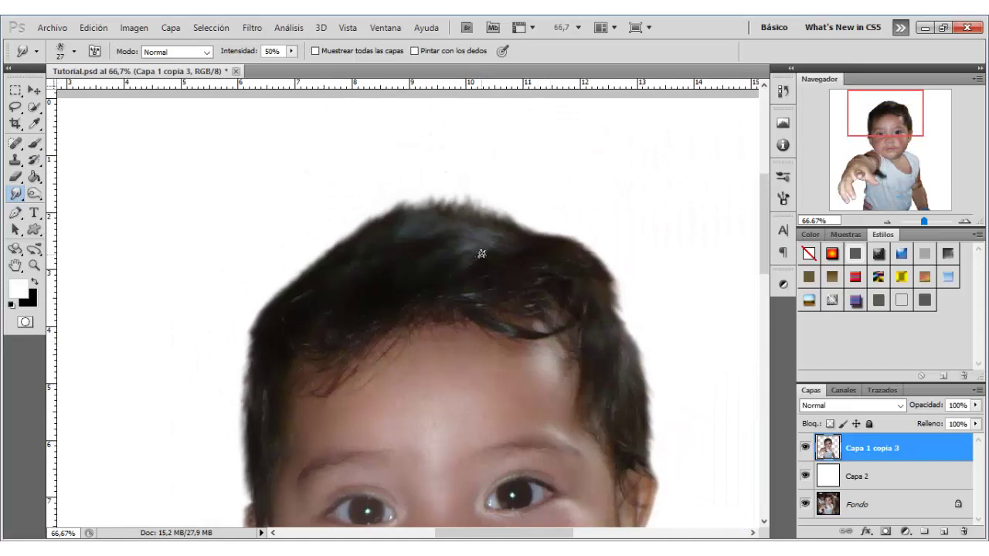
pyautogui.scroll(-3, 592, 360)
pyautogui.scroll(-2, 611, 342)
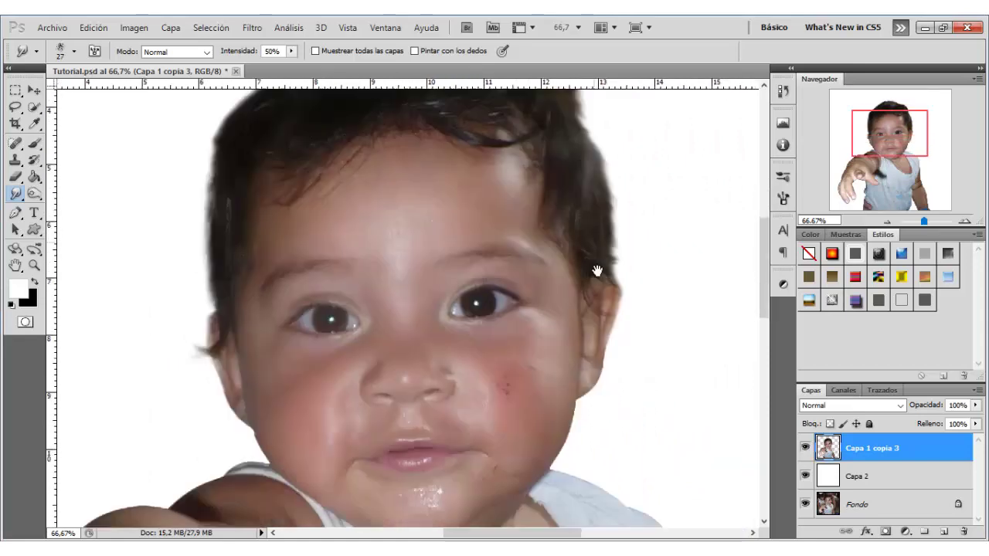
pyautogui.hscroll(1, 595, 269)
pyautogui.moveTo(387, 271)
pyautogui.mouseDown()
pyautogui.moveTo(392, 148)
pyautogui.moveTo(383, 210)
pyautogui.mouseUp()
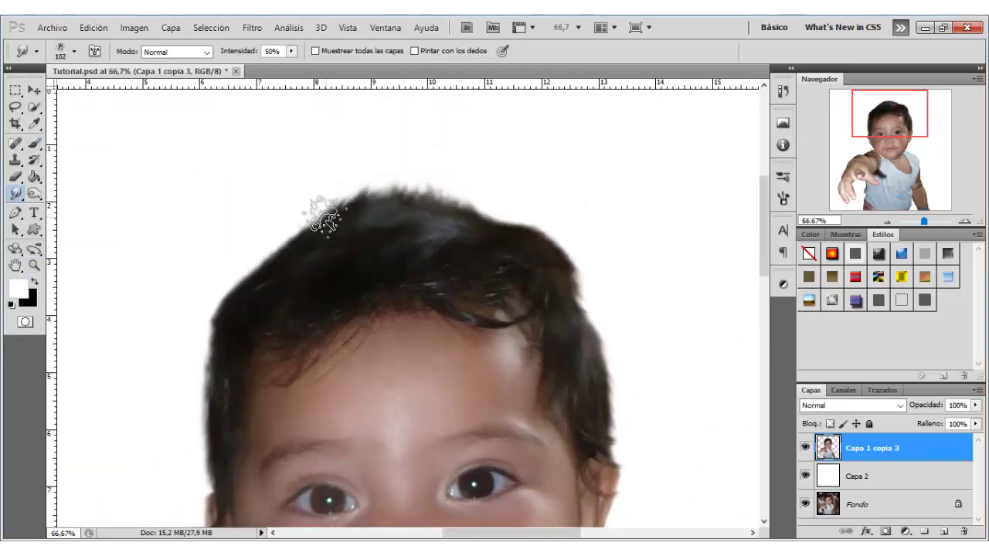
pyautogui.scroll(-2, 599, 243)
# Step: Zoom in on the stray hand and select a slightly enlarged strip of shirt above it
pyautogui.press('z')
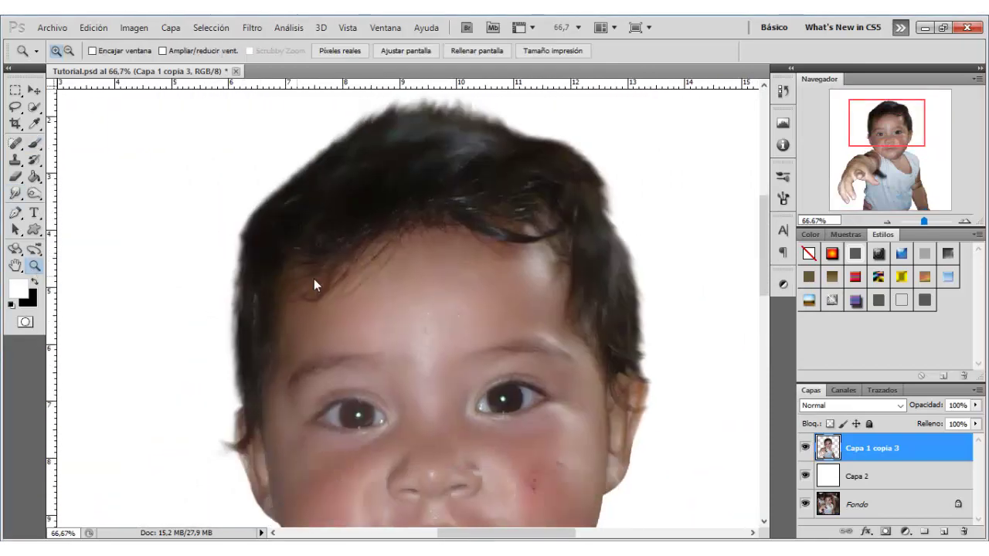
pyautogui.keyDown('alt'); pyautogui.click(314, 279); pyautogui.keyUp('alt')
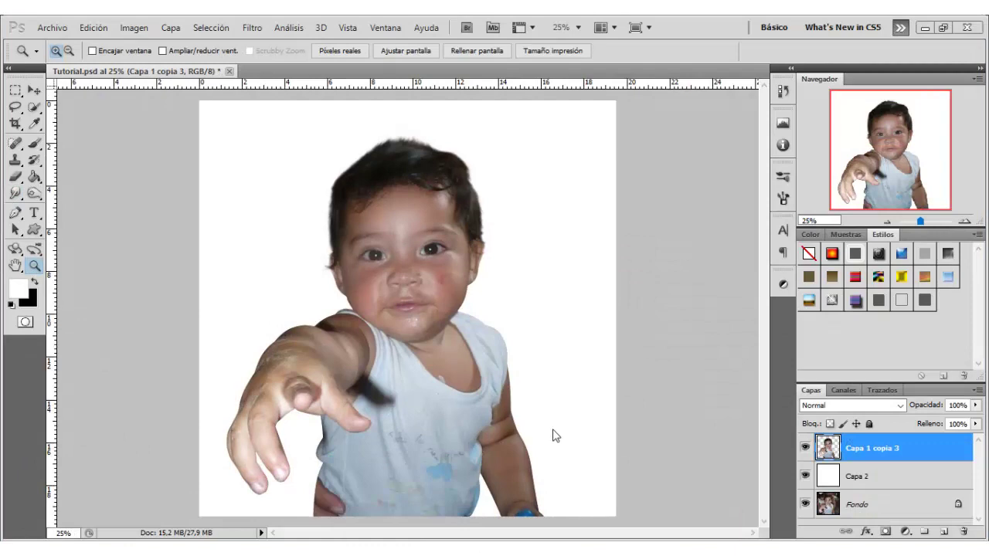
pyautogui.click(337, 473)
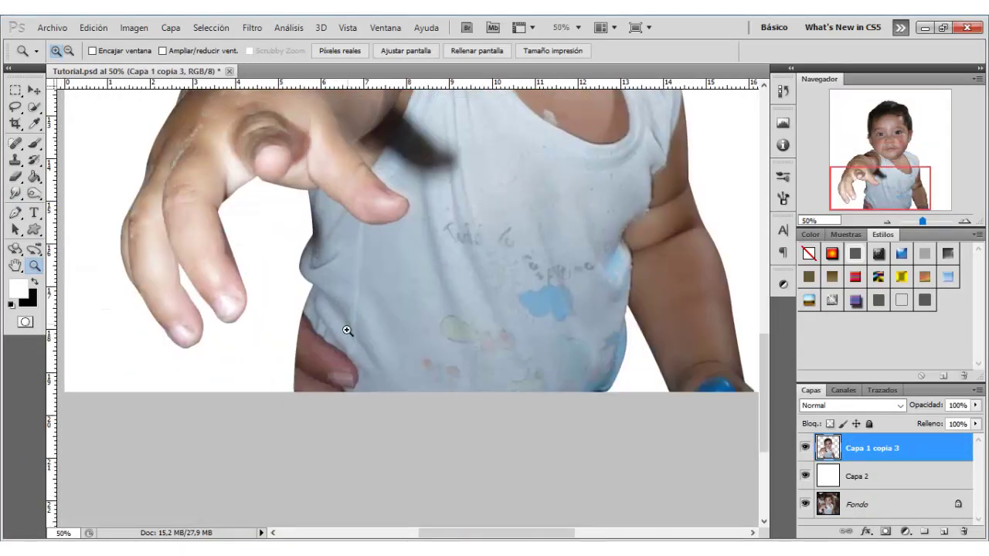
pyautogui.click(346, 329)
pyautogui.moveTo(353, 325); pyautogui.dragTo(359, 301)
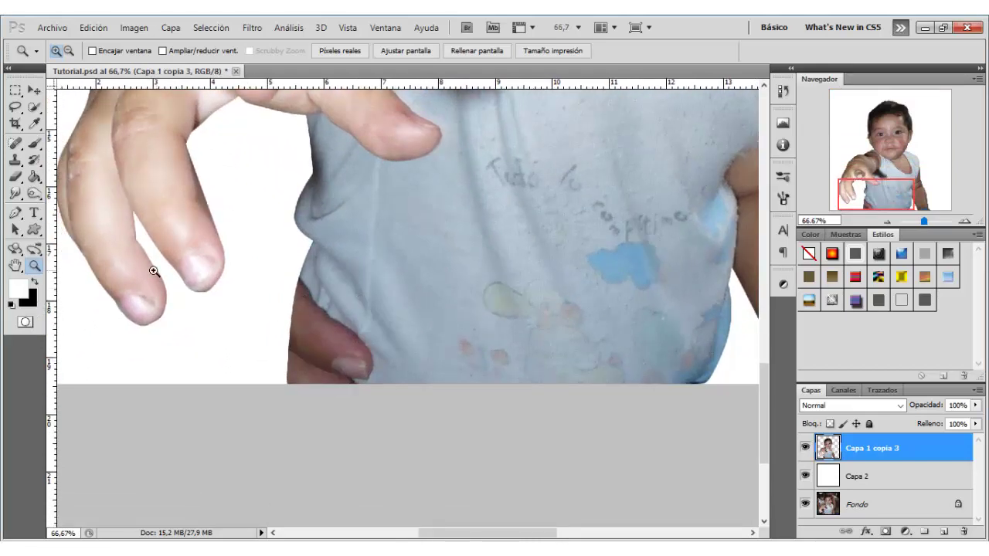
pyautogui.click(16, 92)
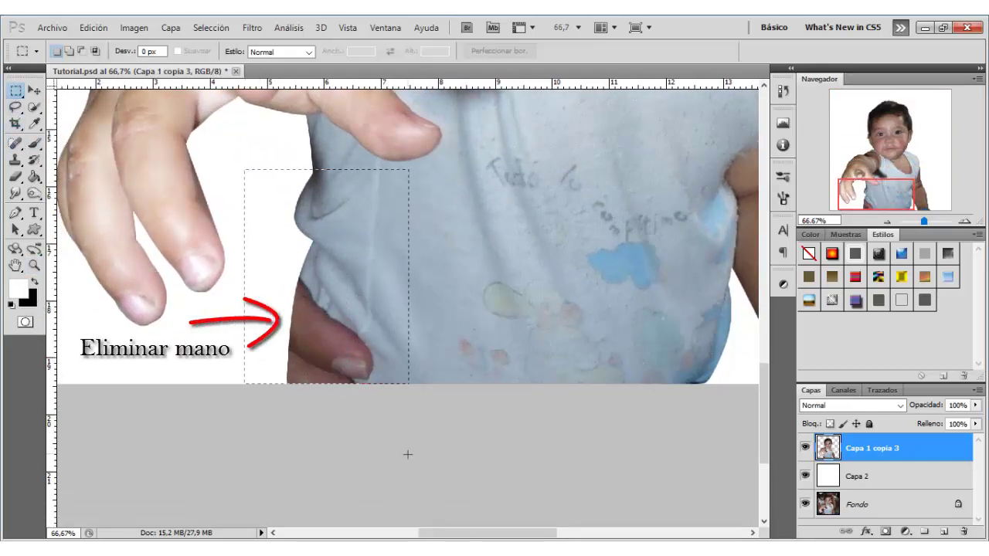
pyautogui.moveTo(413, 473); pyautogui.dragTo(421, 483)
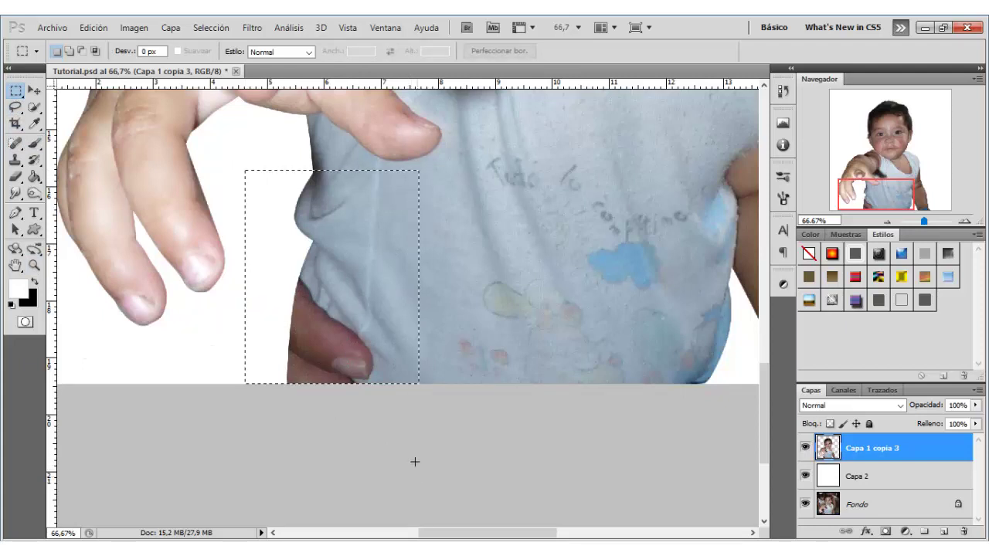
pyautogui.rightClick(381, 286)
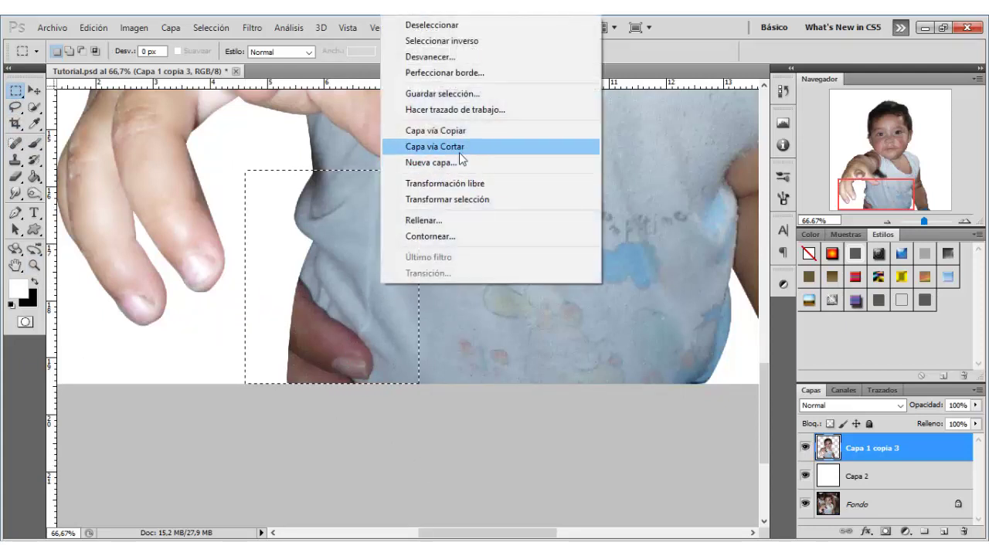
pyautogui.click(464, 200)
pyautogui.moveTo(325, 171); pyautogui.dragTo(332, 166)
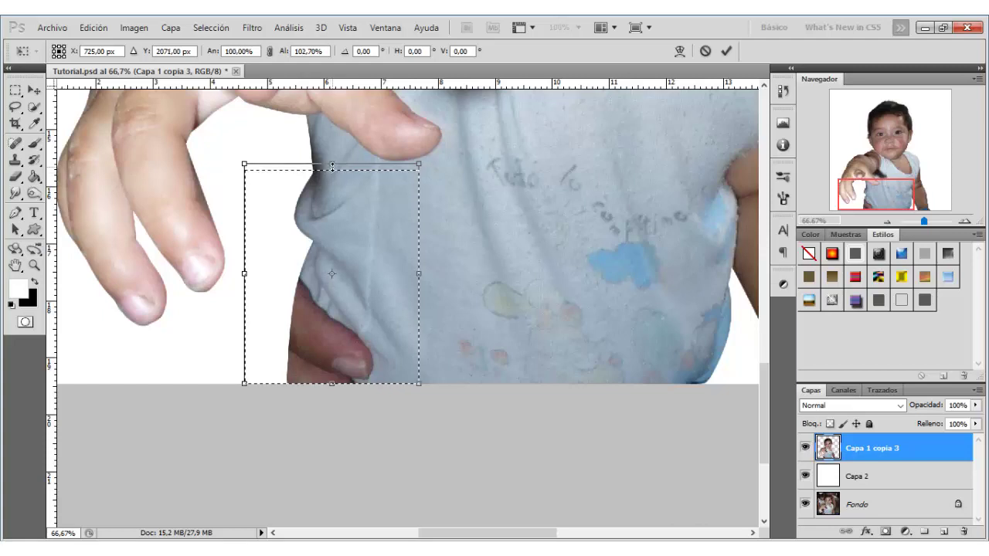
pyautogui.click(726, 51)
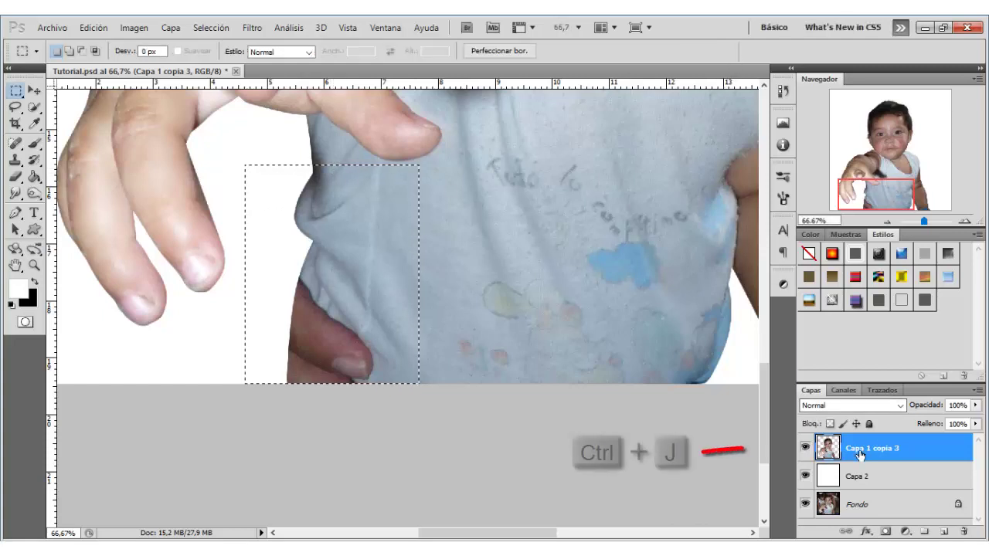
# Step: Copy the shirt strip to new layer Capa 3 and stretch it down over the hand
pyautogui.hotkey('ctrl', 'j')
pyautogui.hotkey('ctrl', 't')
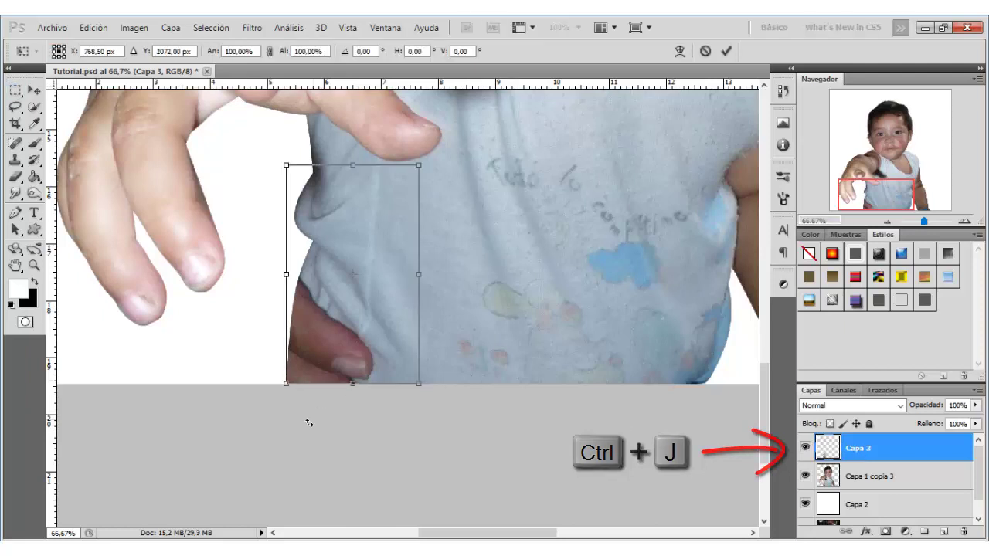
pyautogui.moveTo(356, 408); pyautogui.dragTo(355, 541)
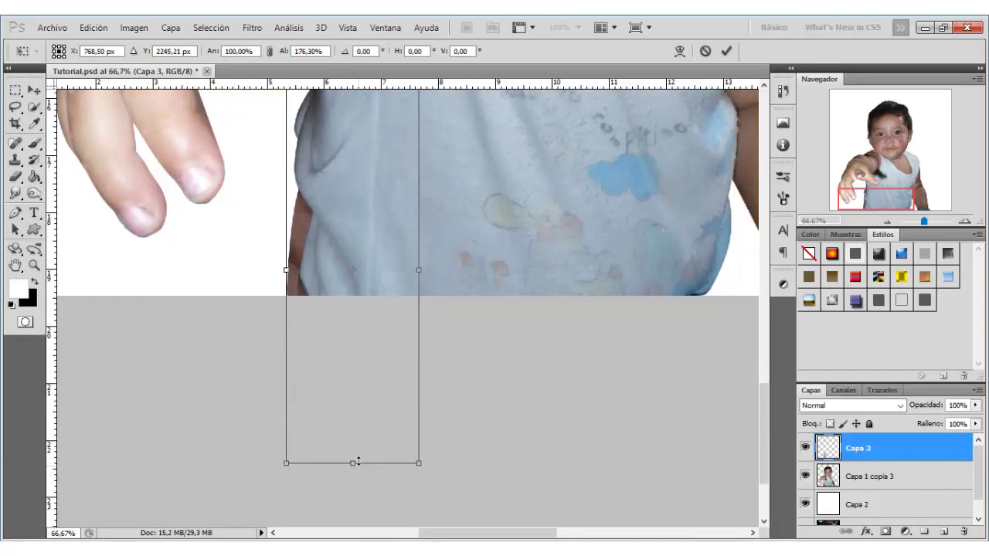
pyautogui.moveTo(356, 541); pyautogui.dragTo(364, 511)
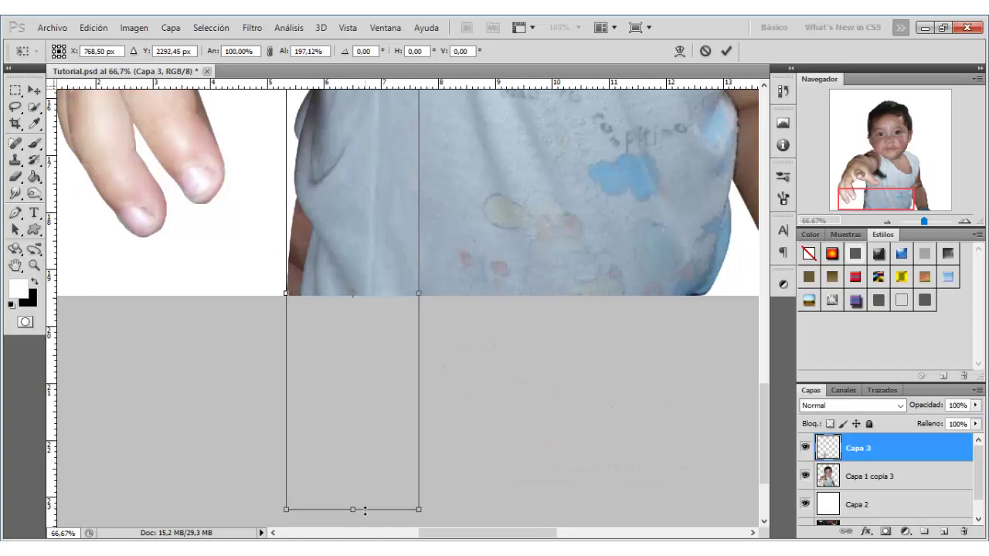
pyautogui.click(726, 52)
pyautogui.click(828, 476)
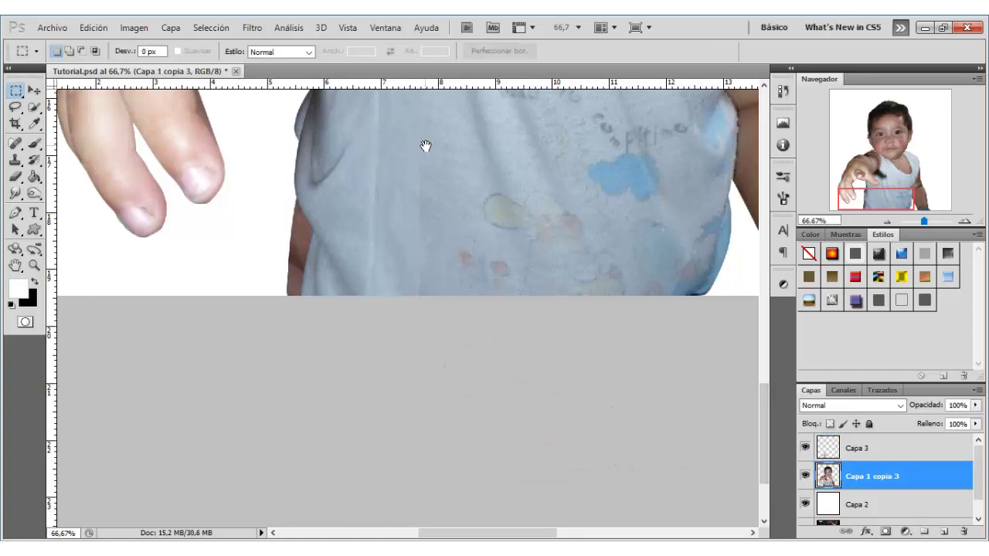
pyautogui.moveTo(426, 146); pyautogui.dragTo(408, 293)
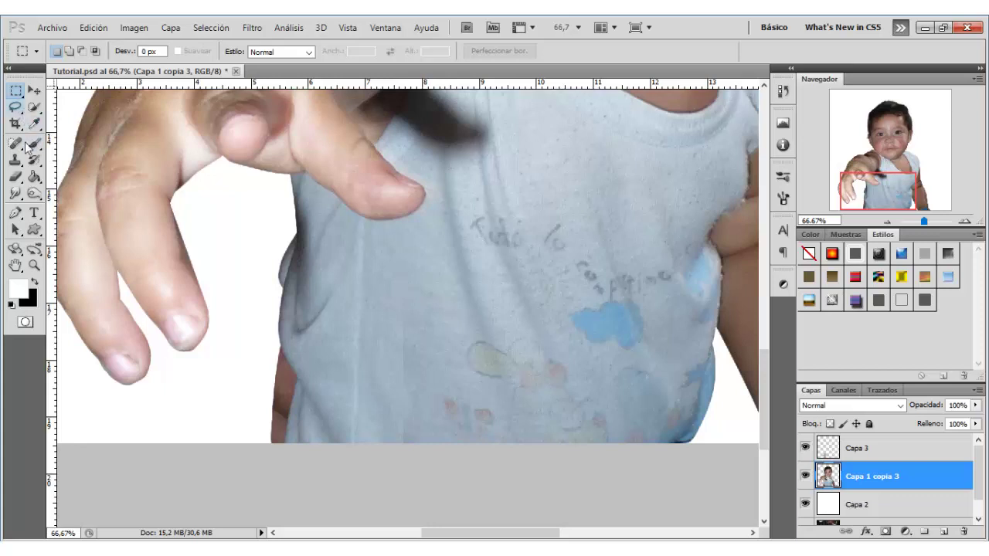
# Step: Erase the stray arm along the shirt's left edge with a 288 px eraser, then shrink it to 85 px
pyautogui.click(14, 181)
pyautogui.rightClick(343, 270)
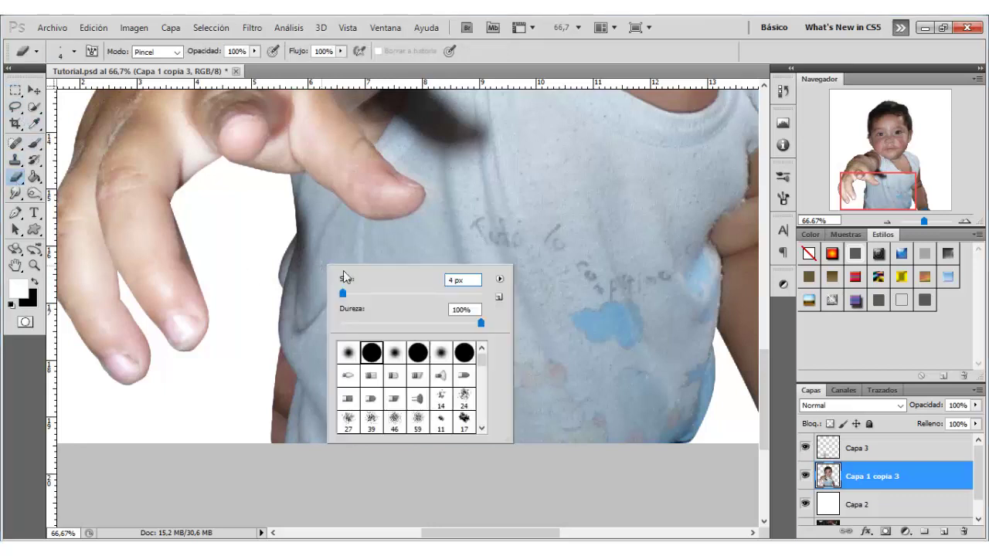
pyautogui.click(453, 295)
pyautogui.press('Return')
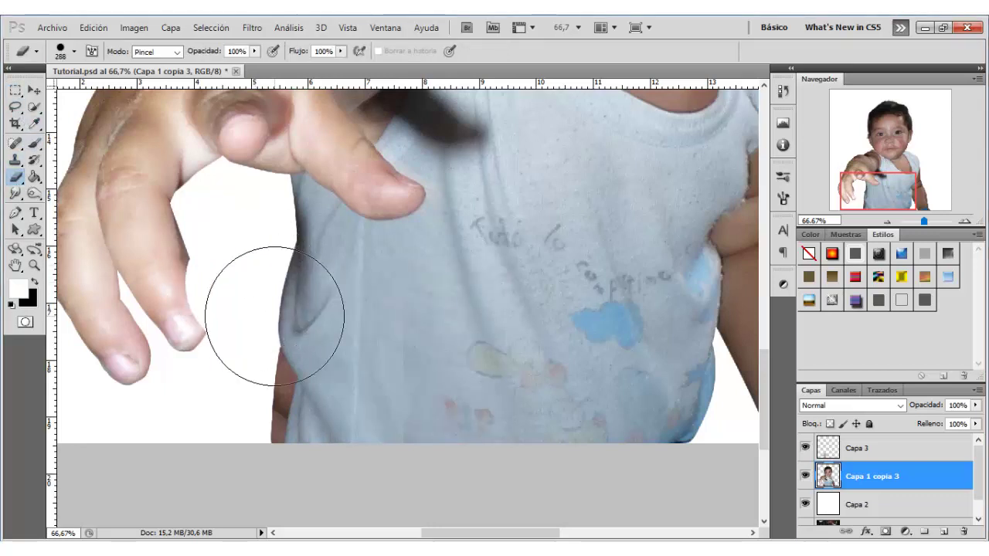
pyautogui.moveTo(274, 316); pyautogui.dragTo(396, 331)
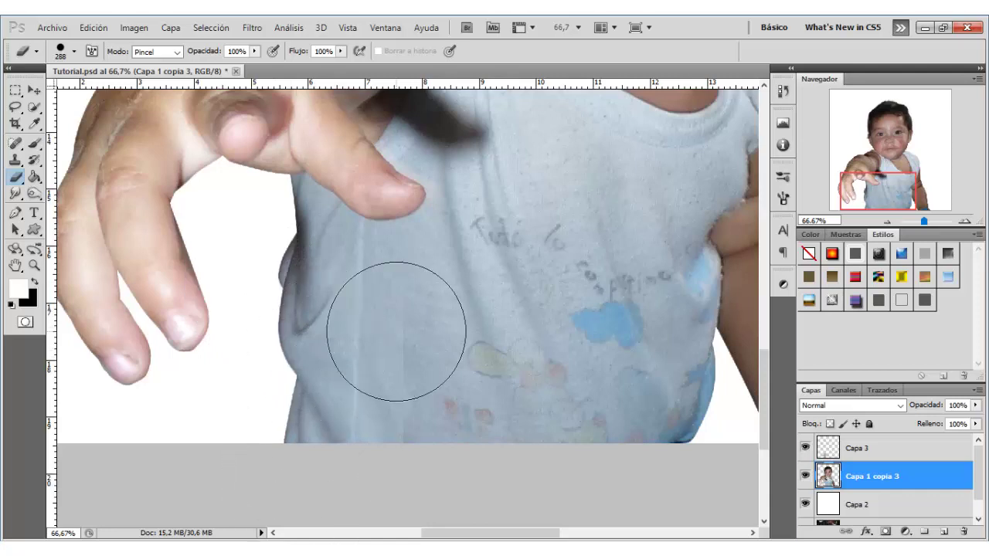
pyautogui.rightClick(395, 331)
pyautogui.press('Return')
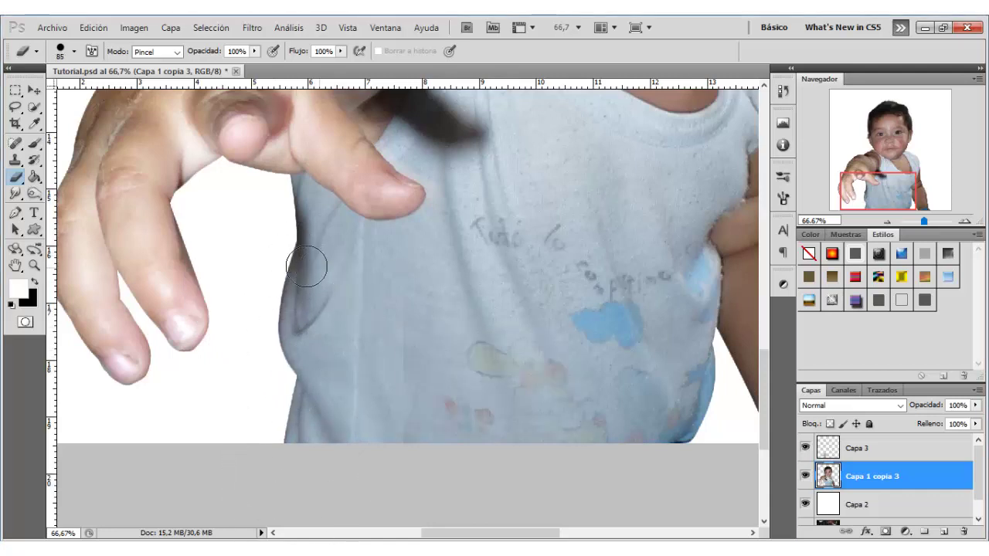
pyautogui.click(34, 264)
# Step: Zoom out to 16.7% and merge Capa 3 and Capa 1 copia 3 into one layer
pyautogui.rightClick(401, 333)
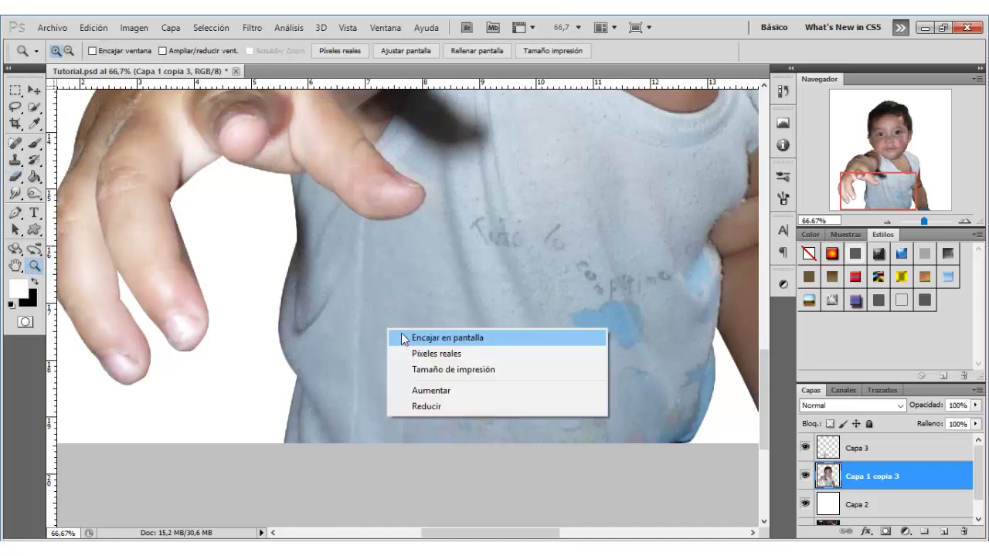
pyautogui.click(402, 336)
pyautogui.rightClick(486, 347)
pyautogui.click(548, 425)
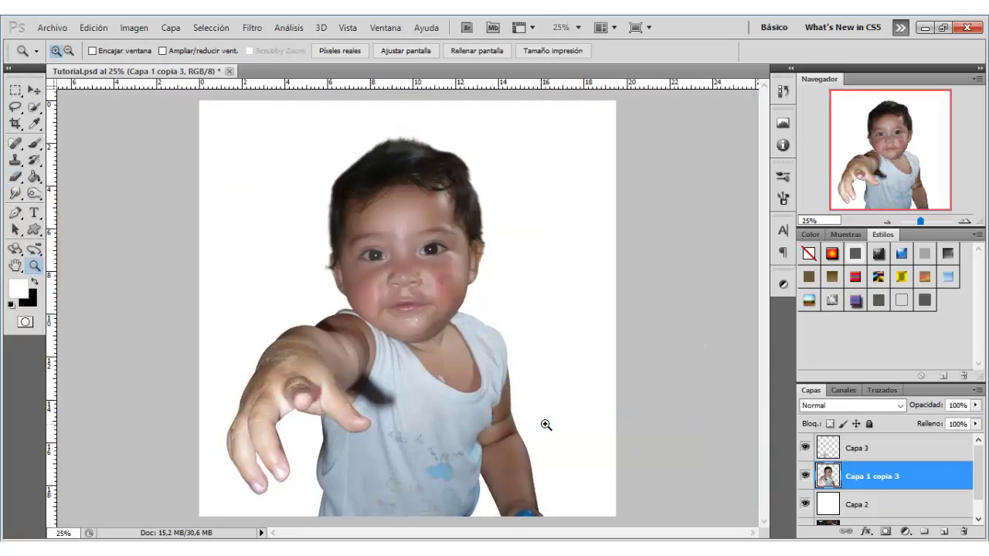
pyautogui.rightClick(500, 353)
pyautogui.click(584, 433)
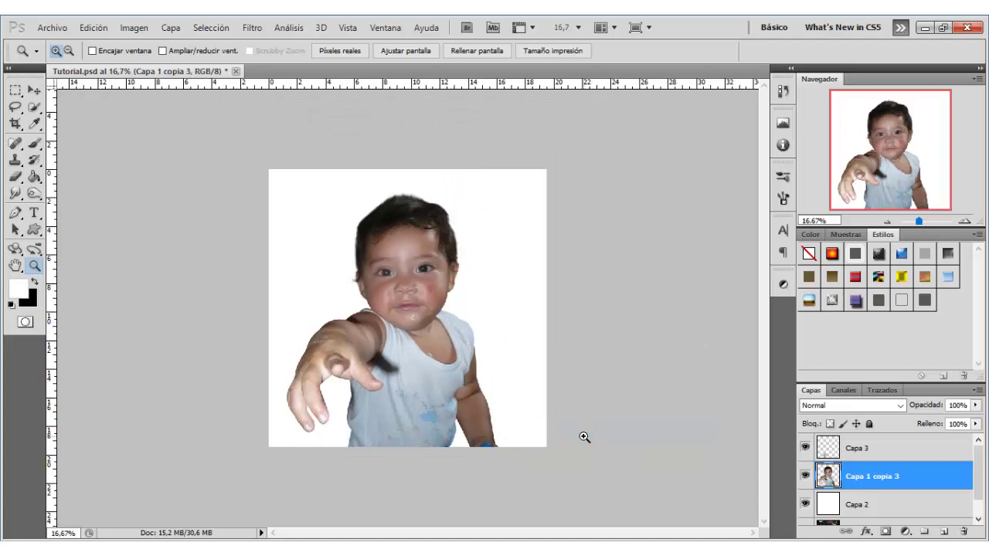
pyautogui.keyDown('shift'); pyautogui.click(857, 448); pyautogui.keyUp('shift')
pyautogui.rightClick(873, 475)
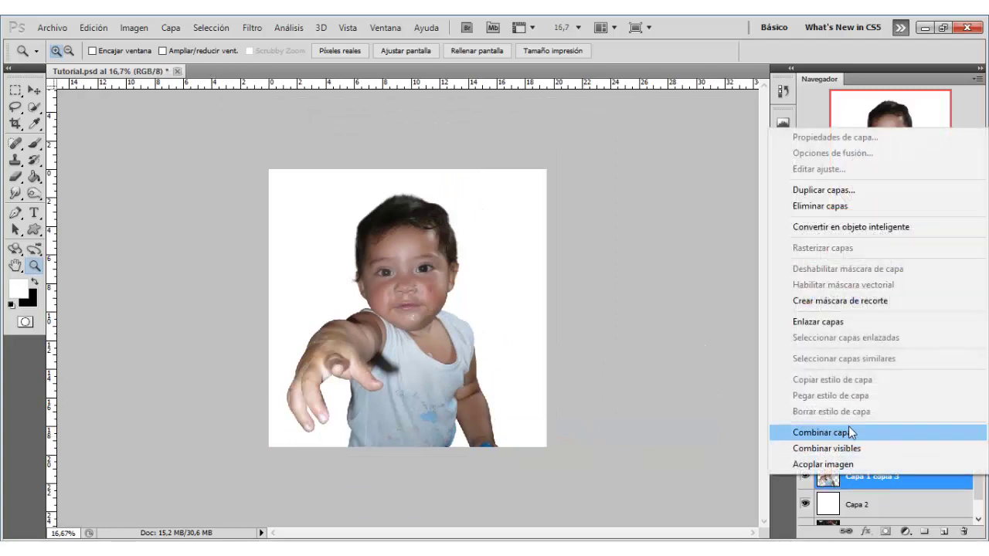
pyautogui.click(850, 432)
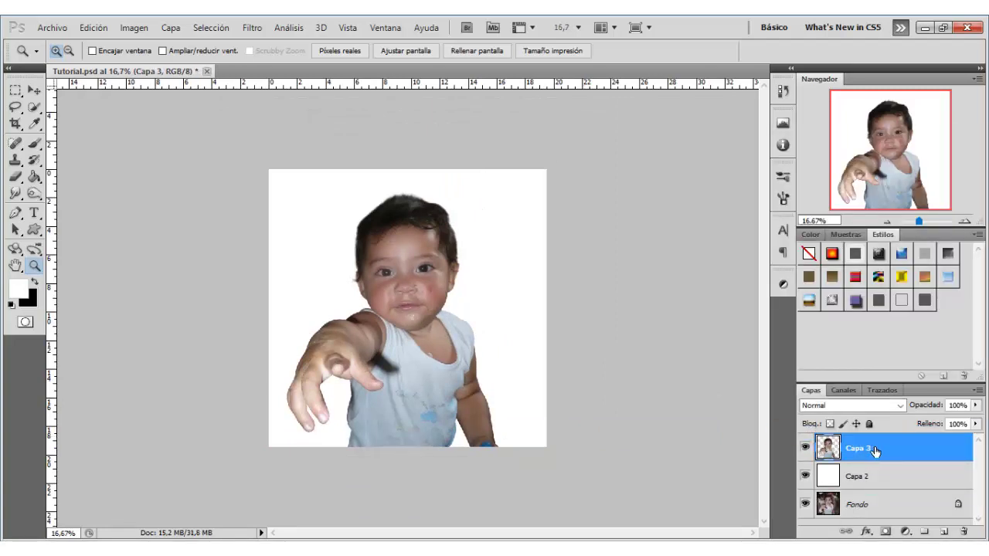
# Step: Remove 1-pixel edge halos via Capa > Halos > Eliminar halos
pyautogui.click(162, 30)
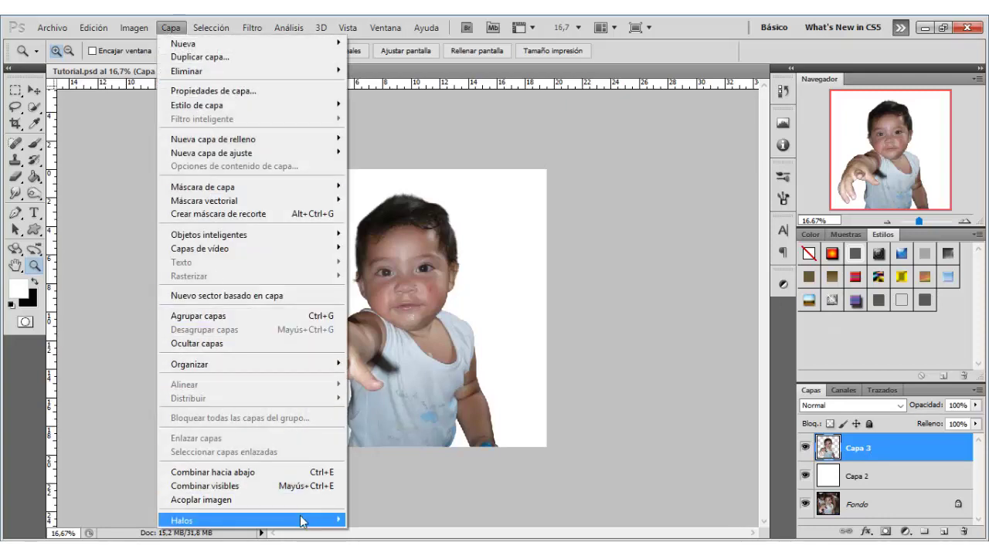
pyautogui.moveTo(232, 521)
pyautogui.click(374, 533)
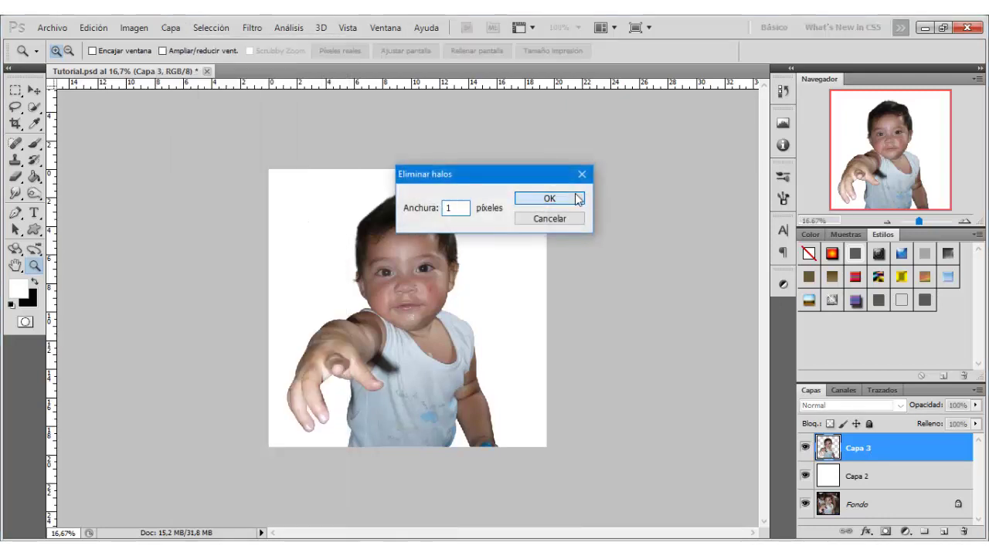
pyautogui.click(548, 199)
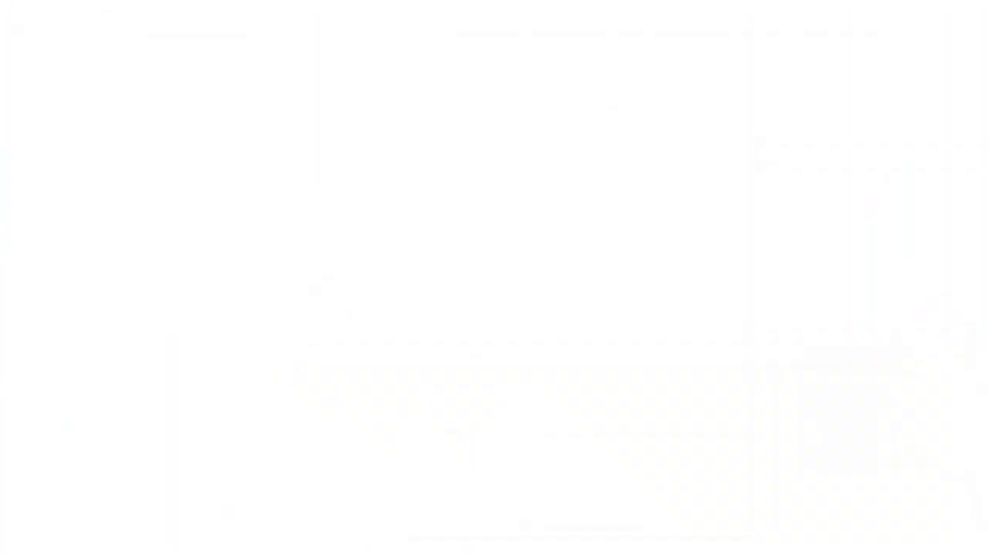